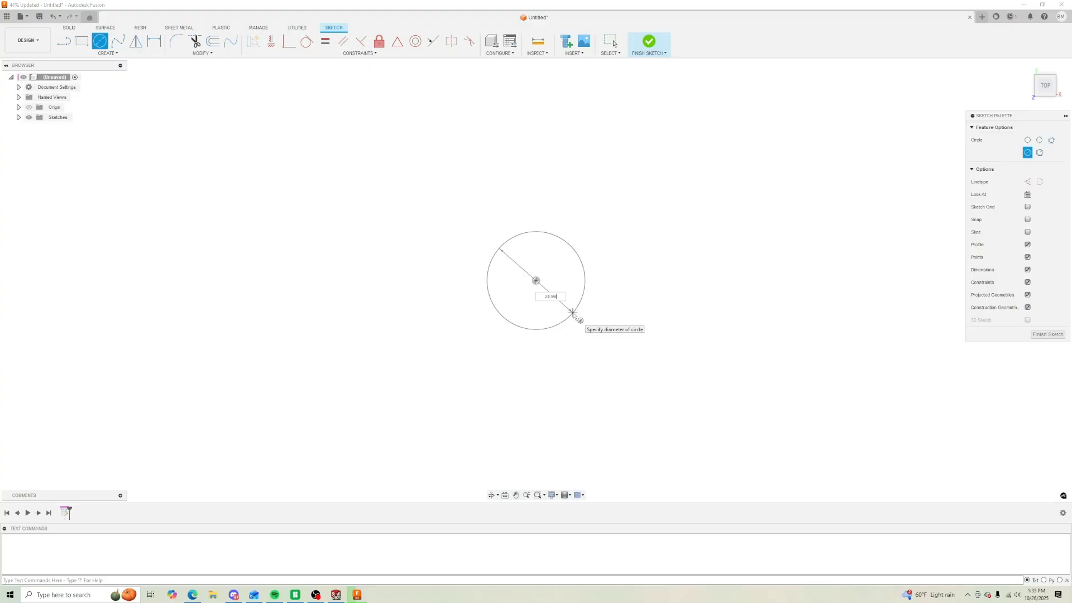
Complete the 24.96 mm diameter circle and draw a concentric circle 17.17 mm in diameter inside it.
key(Return)
key(Escape)
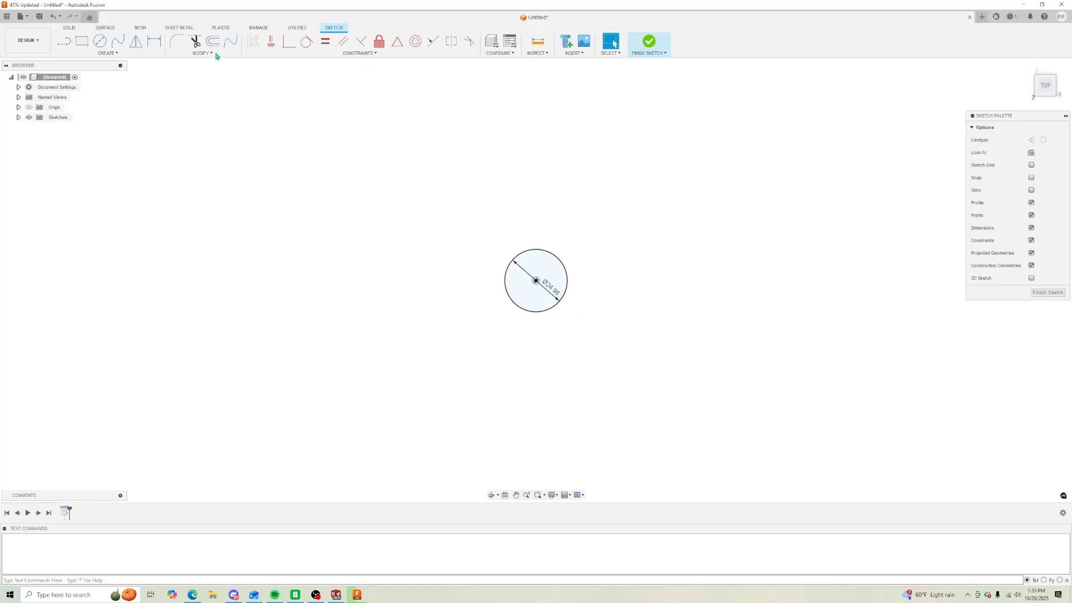
click(99, 41)
click(536, 280)
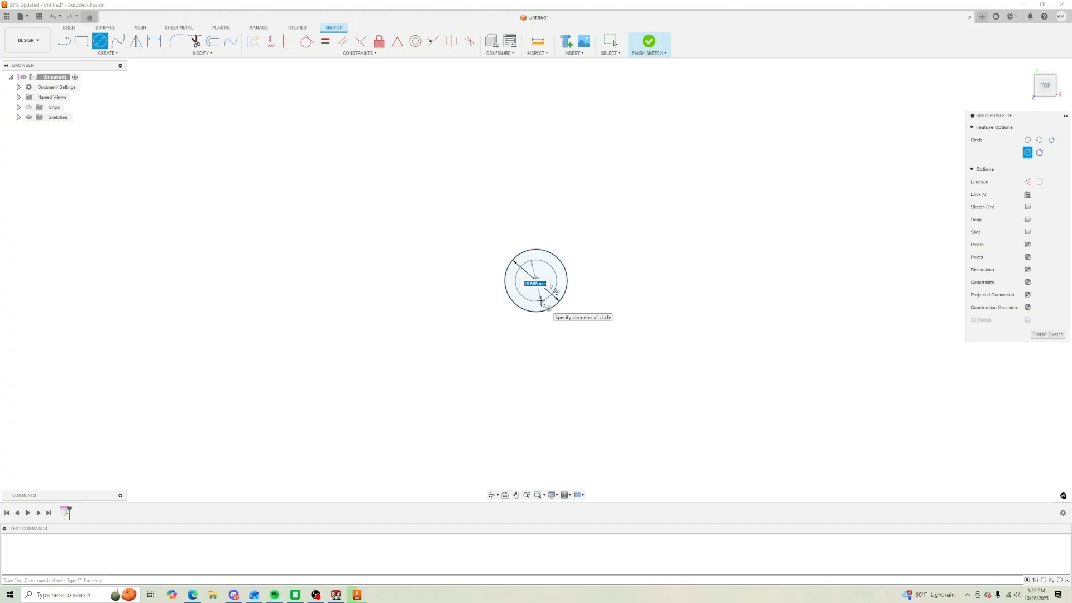
text(17.17)
key(Return)
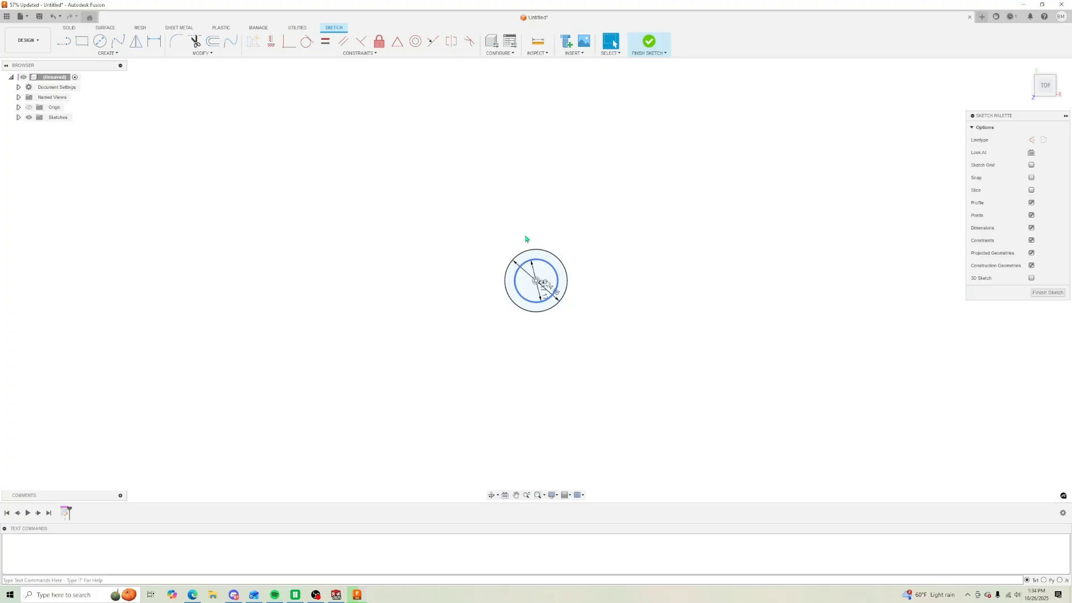
Offset the inner circle outward by 0.2 mm and the outer circle inward by 0.2 mm.
click(212, 41)
scroll(524, 259, up, 4)
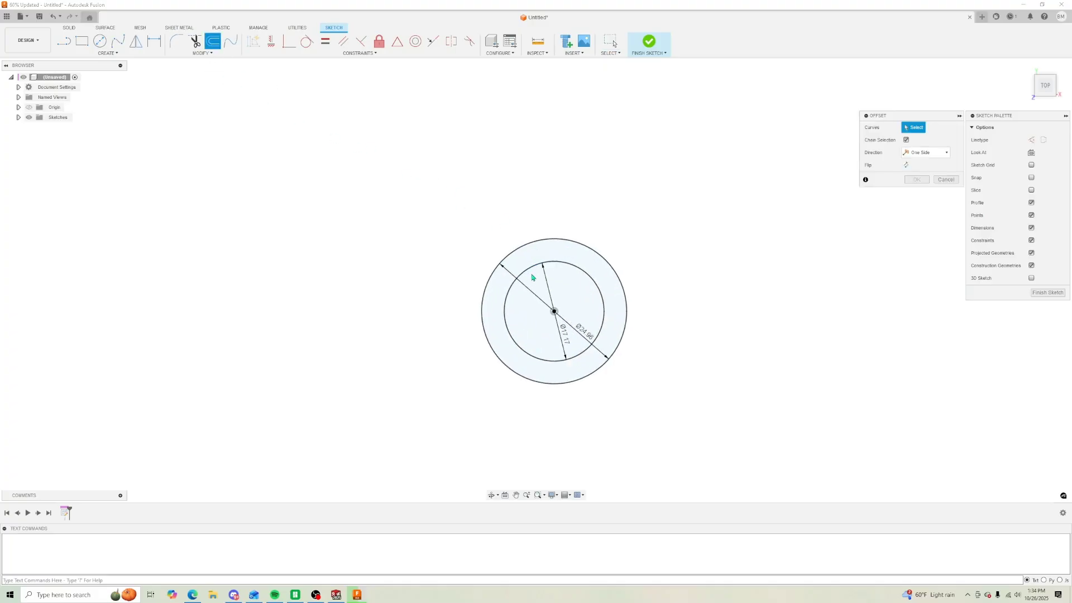
click(526, 266)
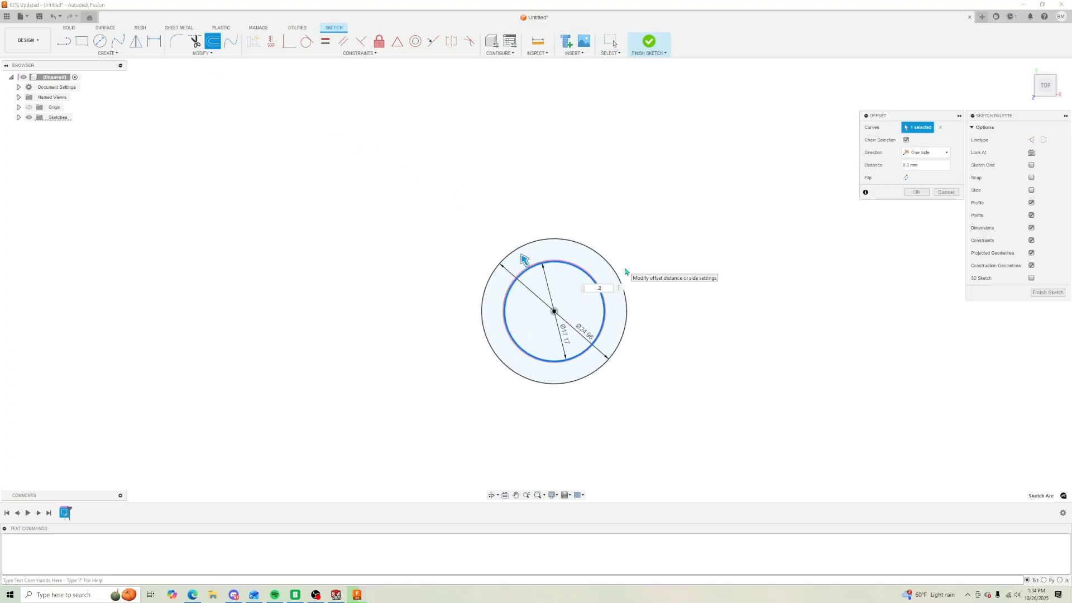
key(Return)
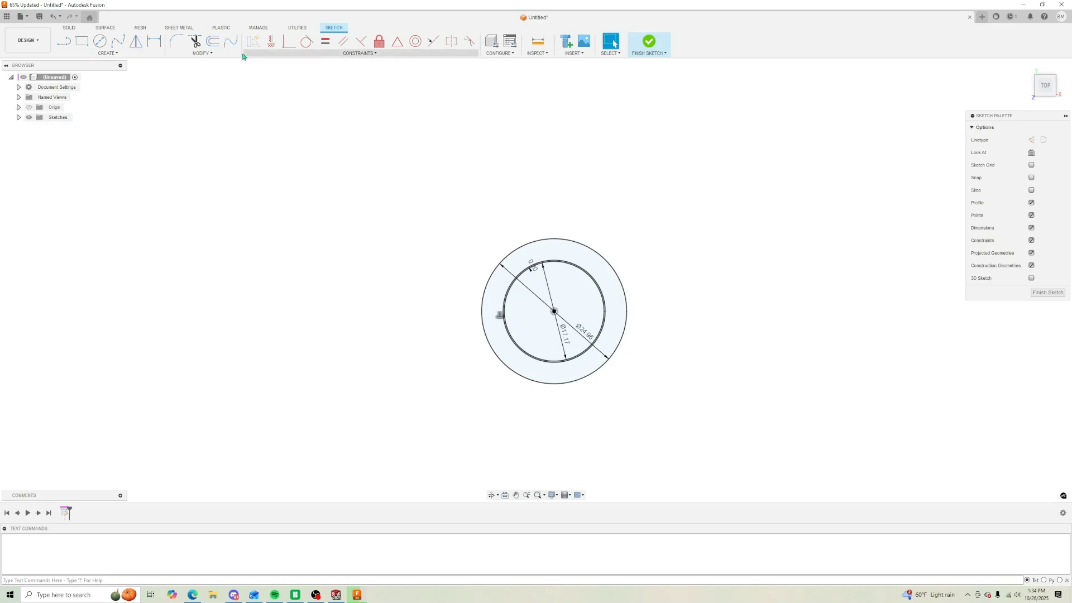
click(213, 41)
click(548, 243)
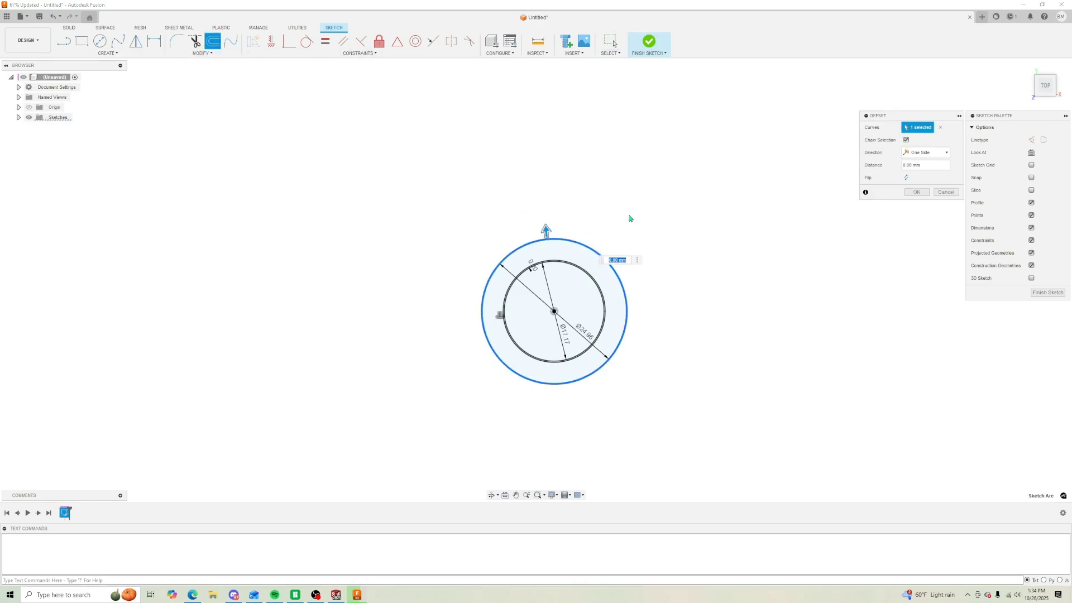
text(-.2)
key(Return)
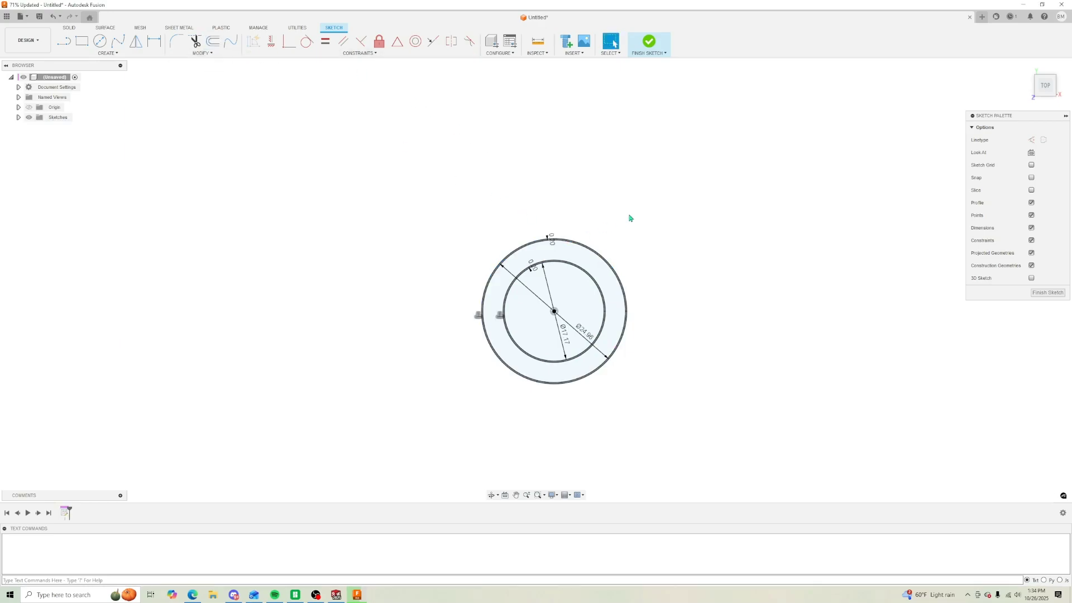
Convert the original 24.96 mm and 17.17 mm circles to construction geometry.
scroll(636, 251, up, 5)
click(610, 310)
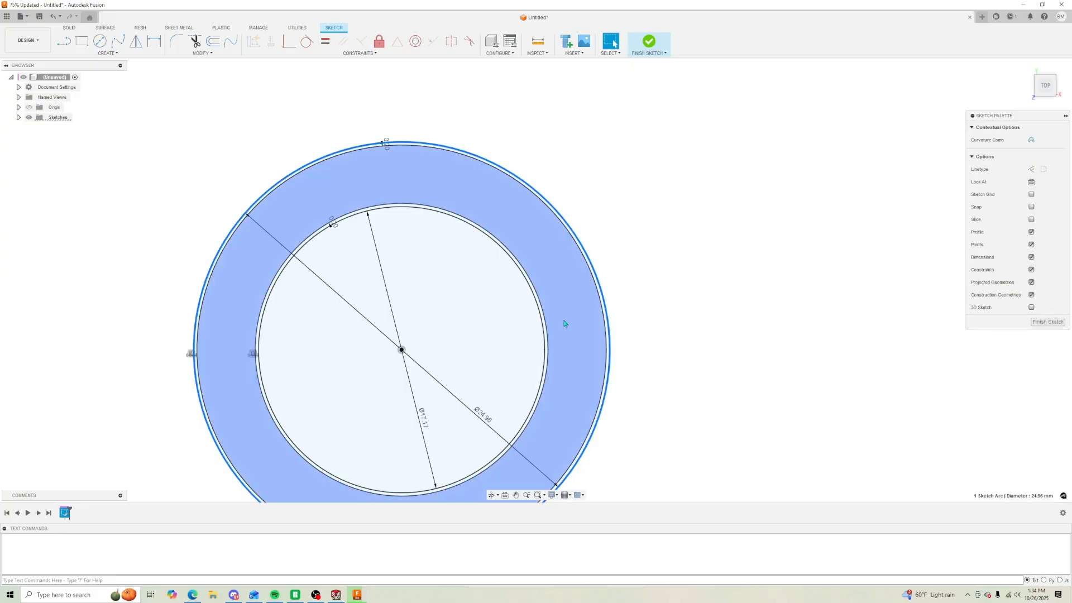
ctrl+click(544, 333)
right_click(545, 334)
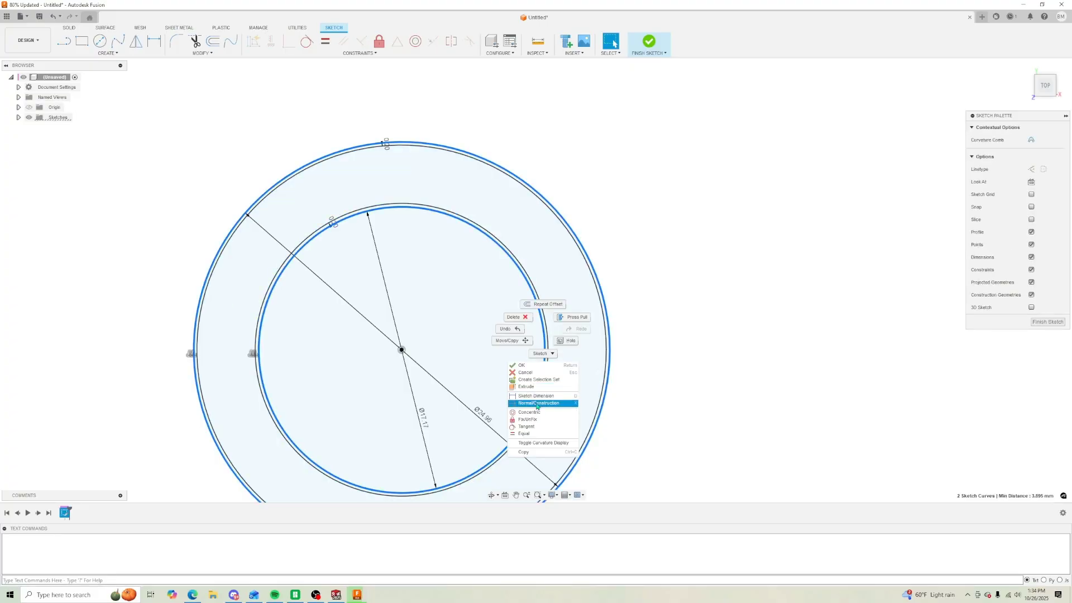
click(539, 405)
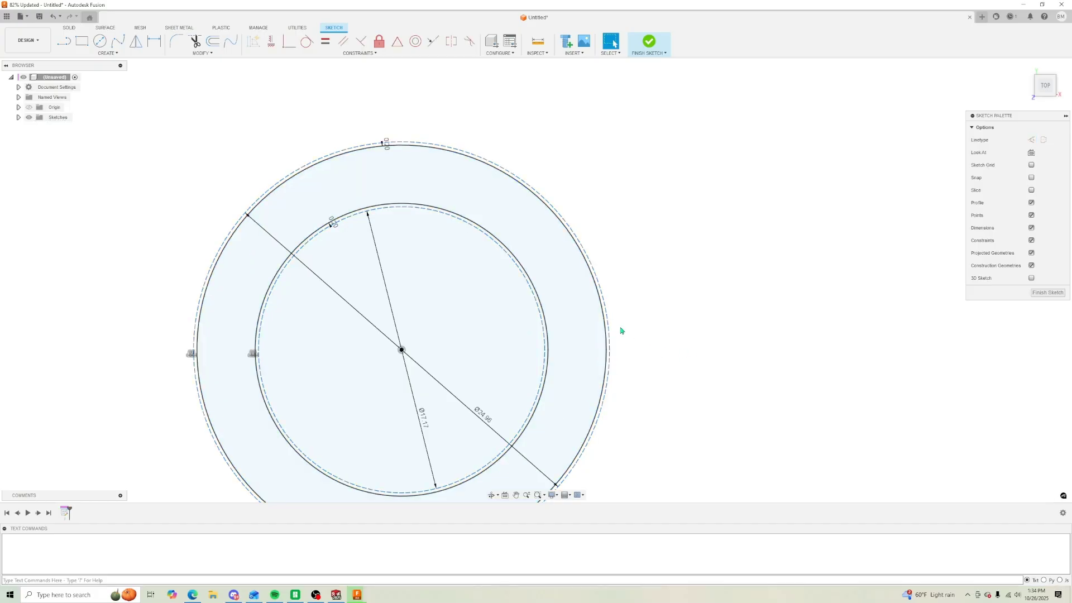
Extrude the ring profile between the two offset circles by 3.88-0.2 mm as a new body.
click(548, 262)
key(e)
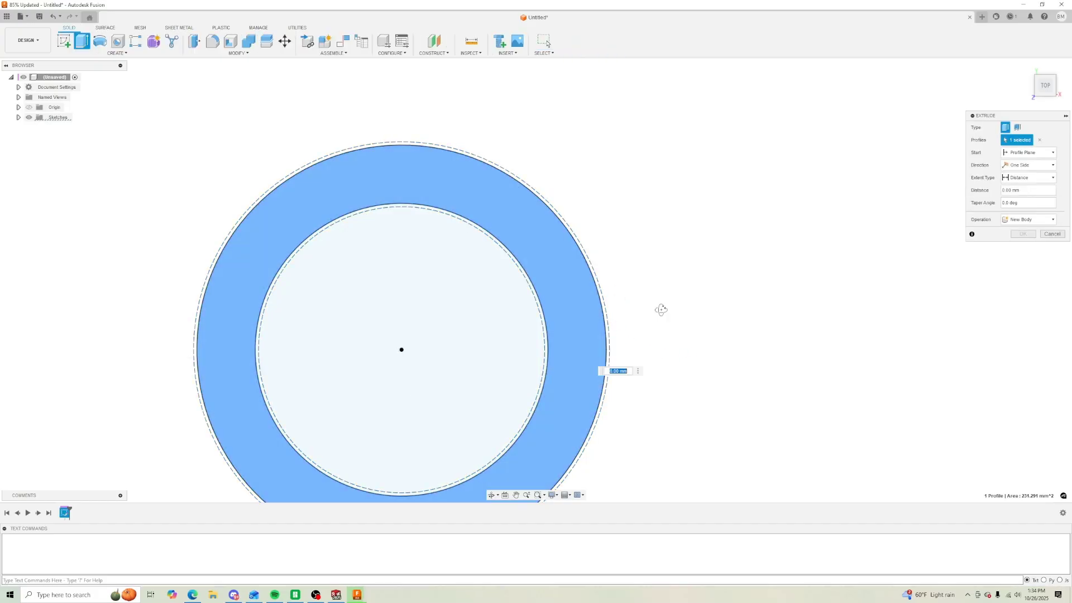
shift+middle_drag(651, 250, 641, 263)
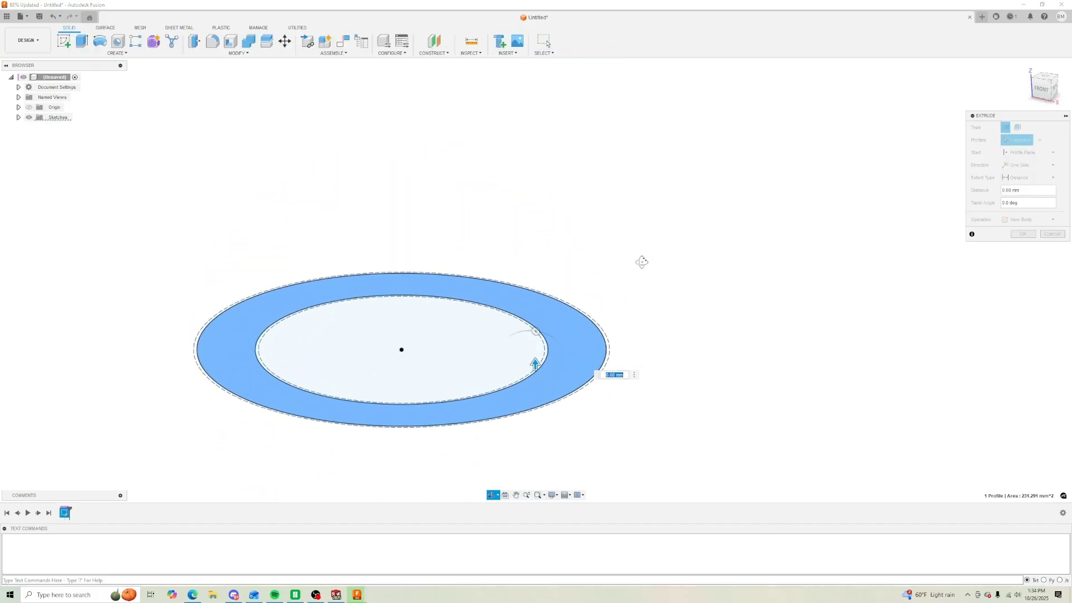
text(3.88-.2)
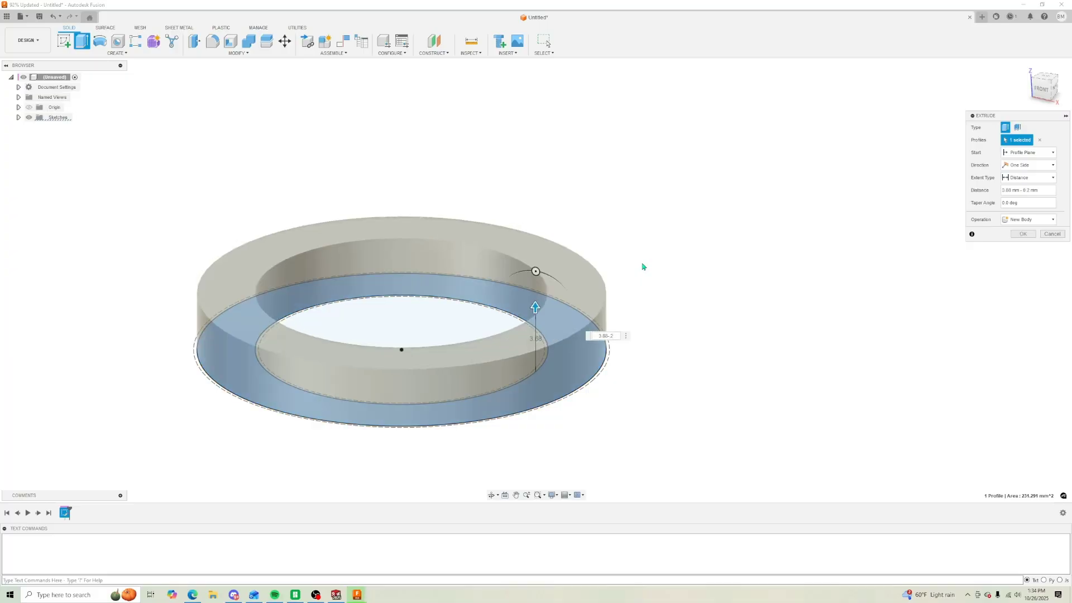
key(Return)
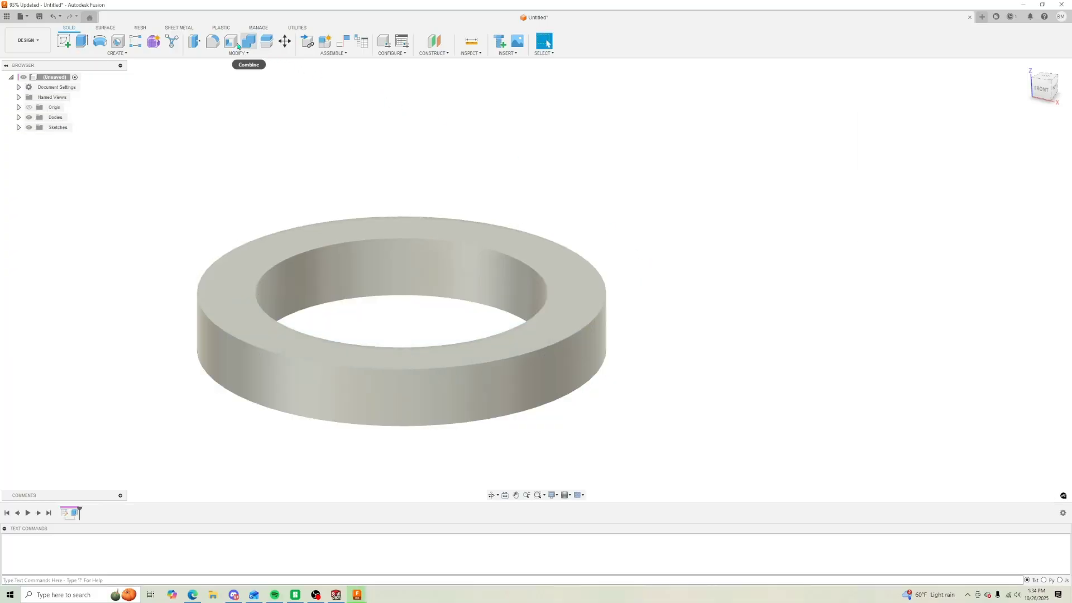
Start a fillet on the ring's upper inner and outer edges with a trial radius of 0.9 mm.
click(212, 40)
click(291, 240)
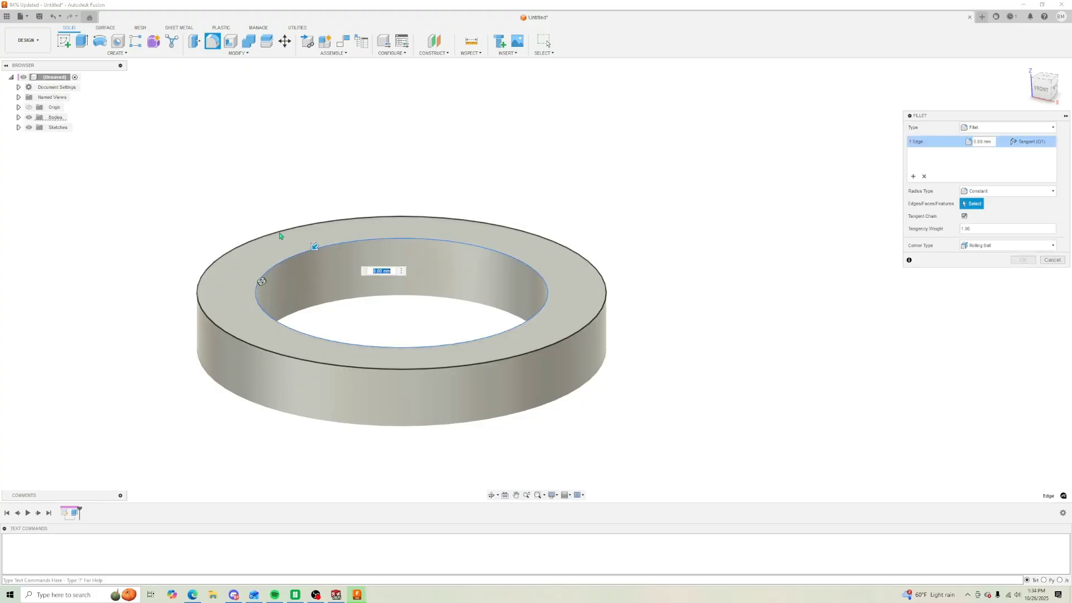
text(1)
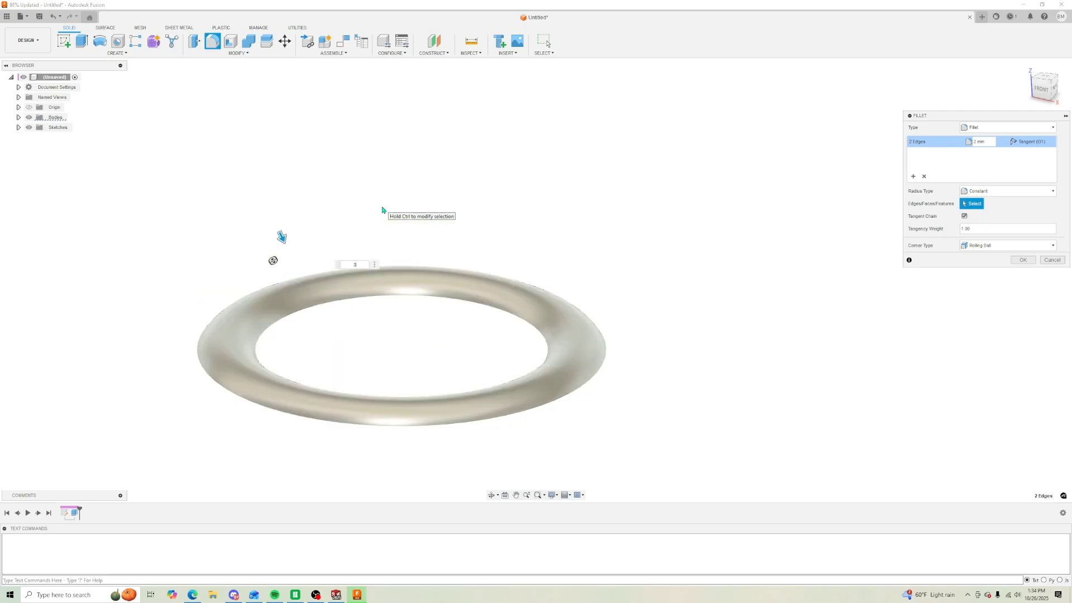
key(BackSpace)
text(3)
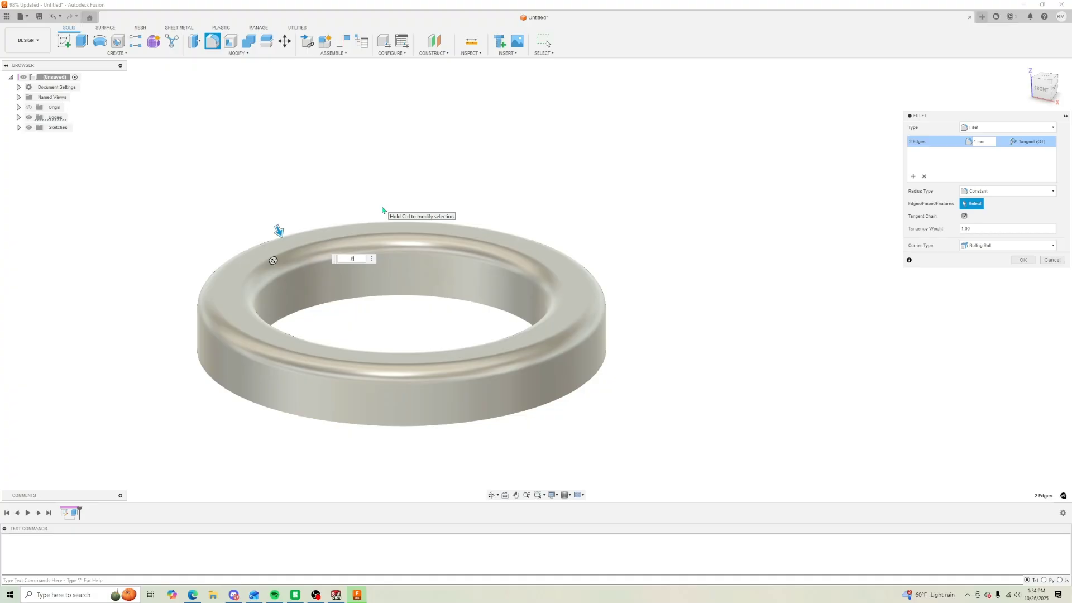
key(BackSpace)
text(9)
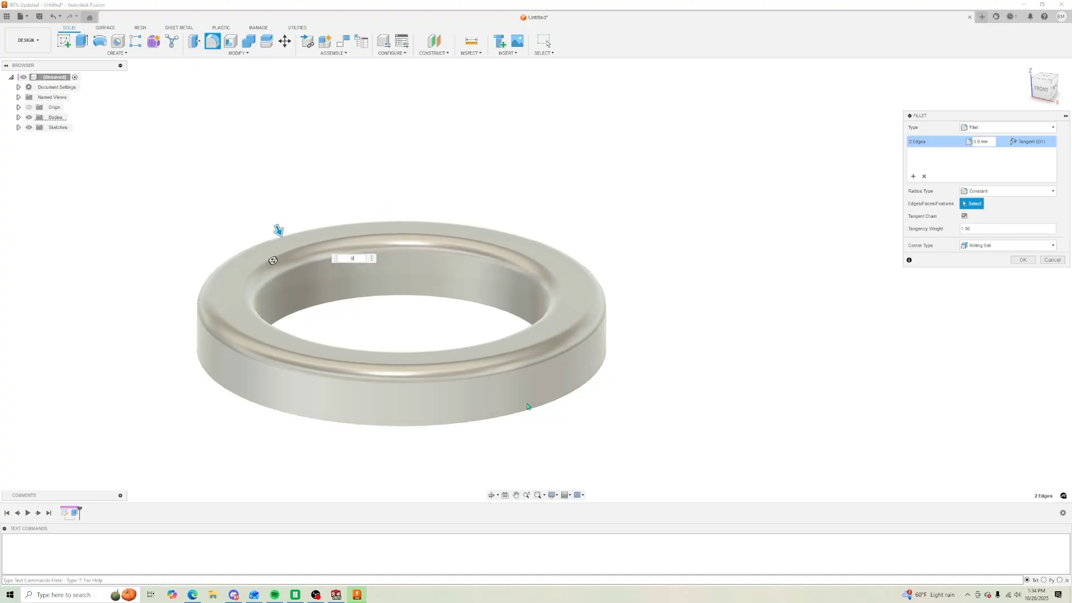
Change the visual style to Shaded with Visible Edges Only.
click(551, 495)
mouse_move(619, 509)
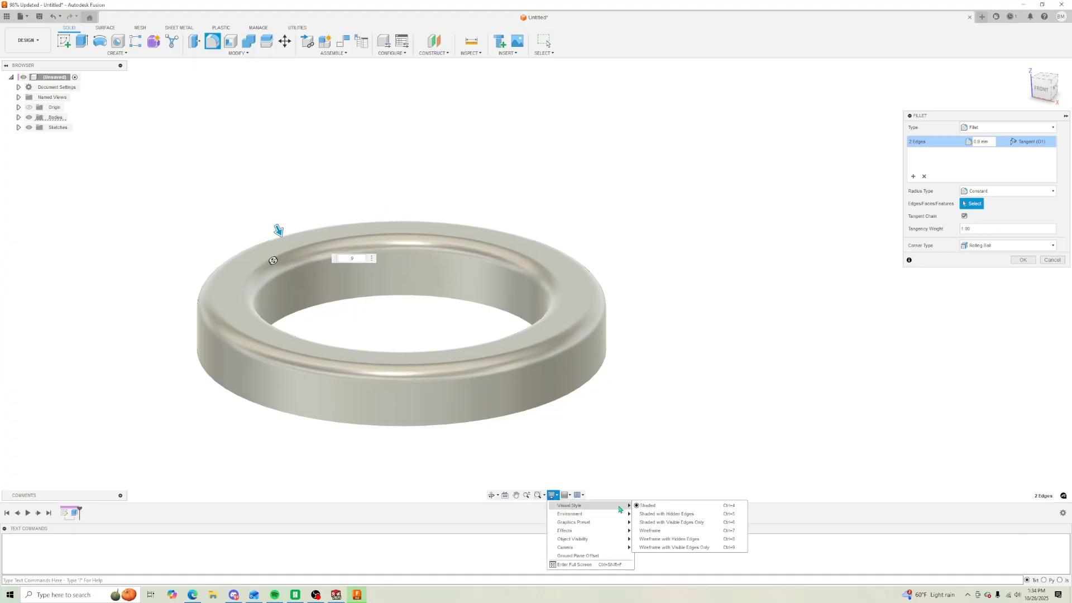
click(652, 522)
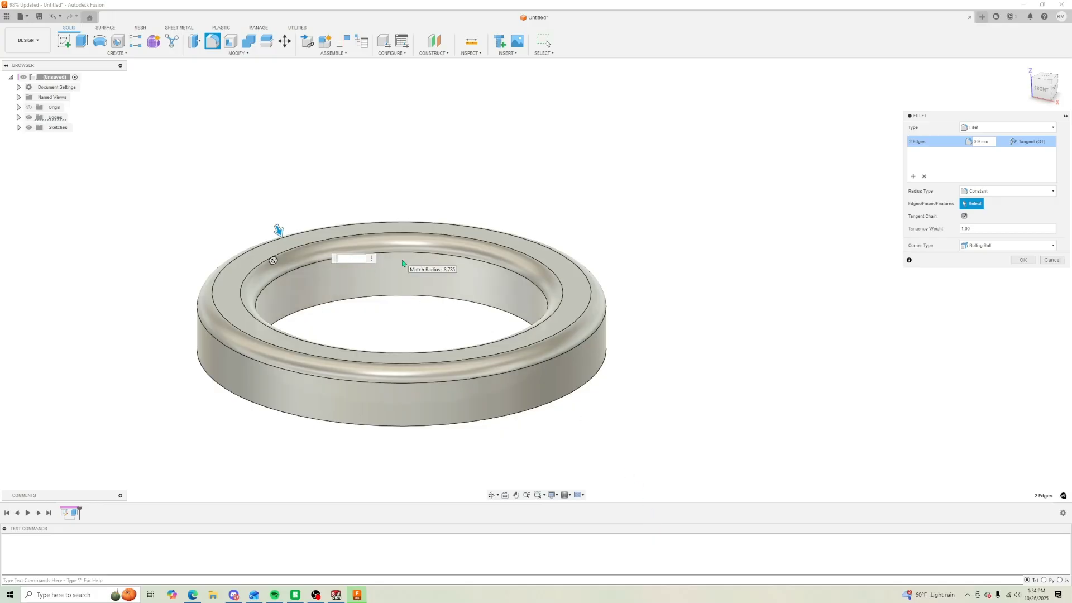
Set the fillet radius on the ring's two upper edges to 1.745 mm and apply the fillet.
text(1.2)
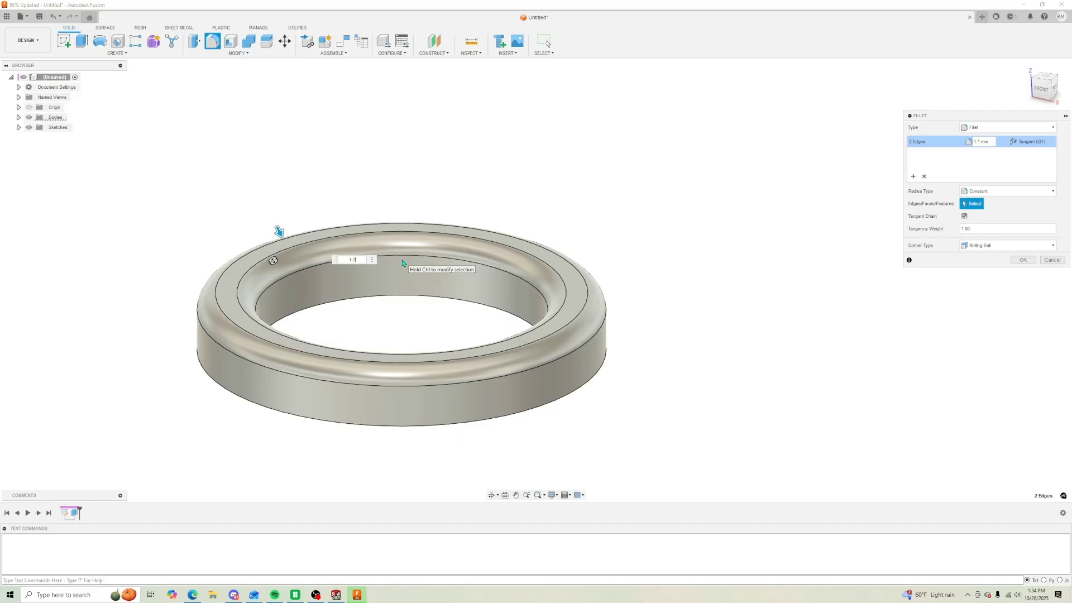
key(Up)
key(Up)
key(Up)
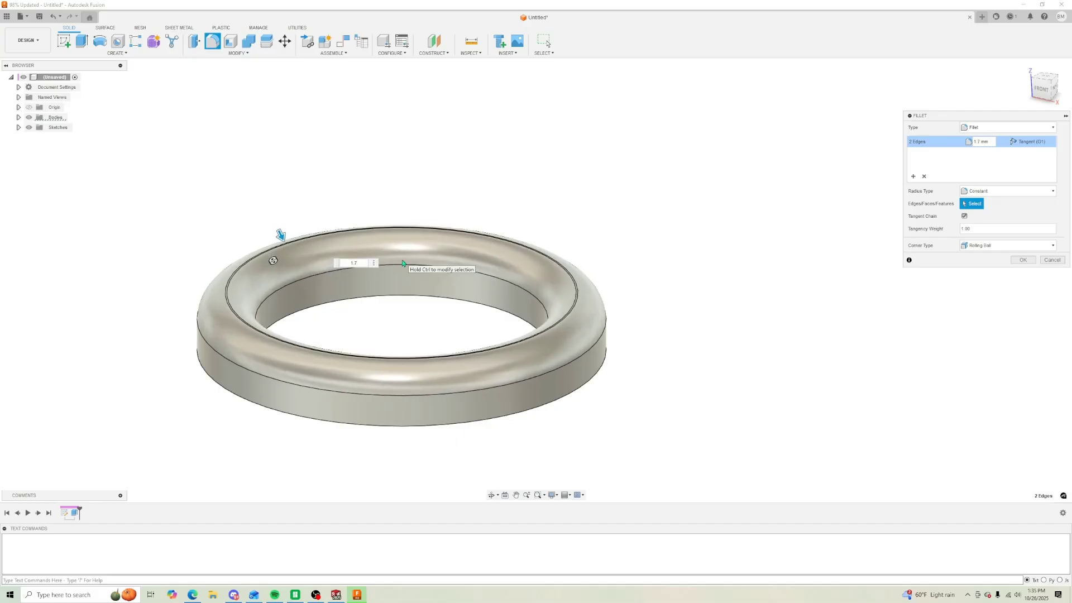
key(Up)
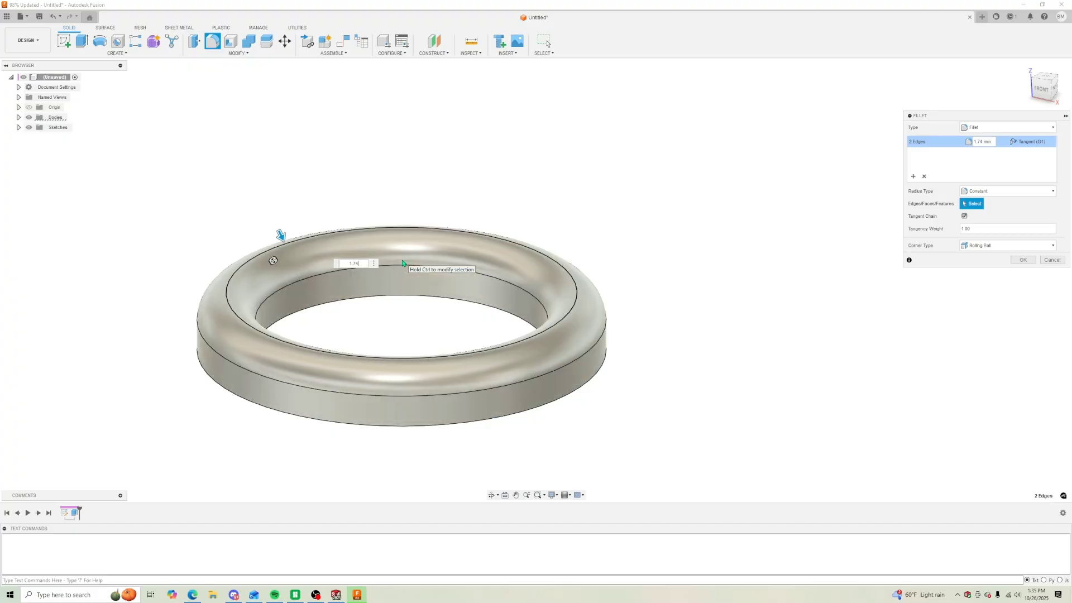
key(BackSpace)
text(45)
key(Return)
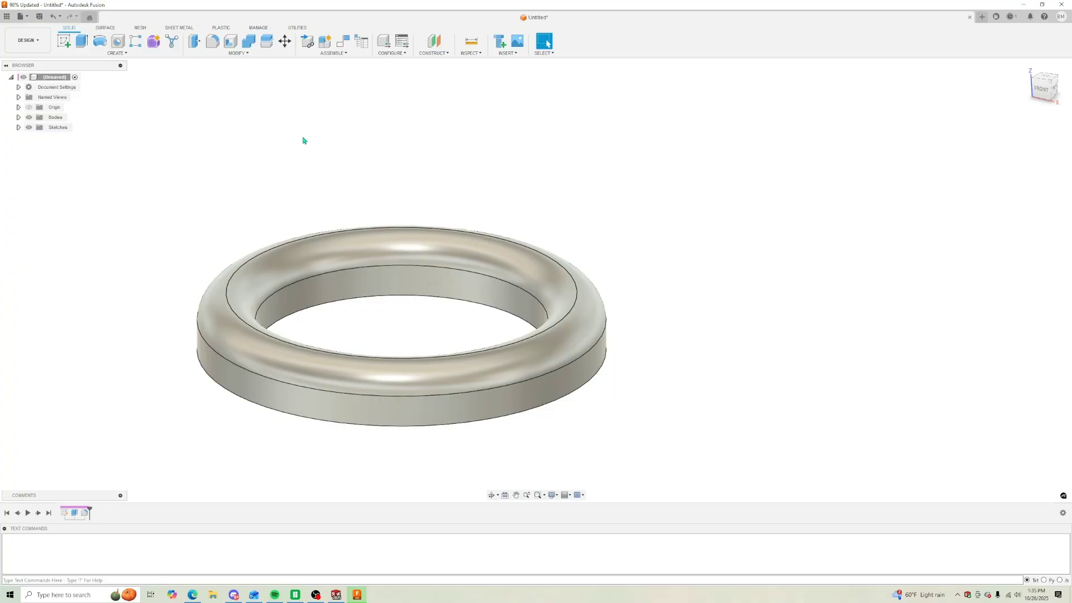
Send the ring body to Bambu Studio in 3MF format for 3D printing and skip the offered Bambu Studio update.
click(20, 17)
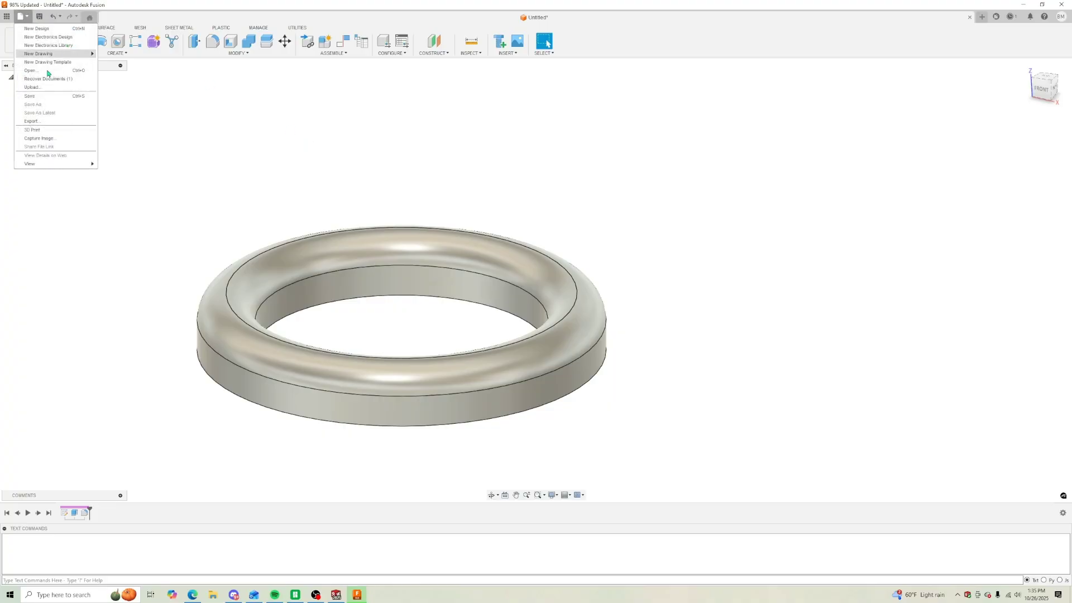
click(36, 147)
click(279, 258)
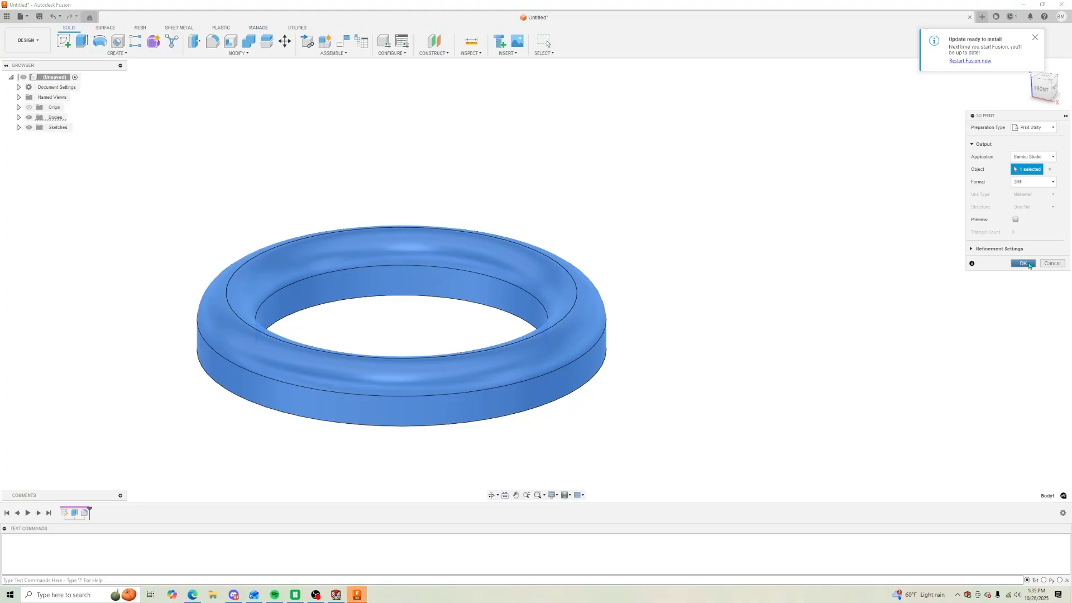
click(1030, 264)
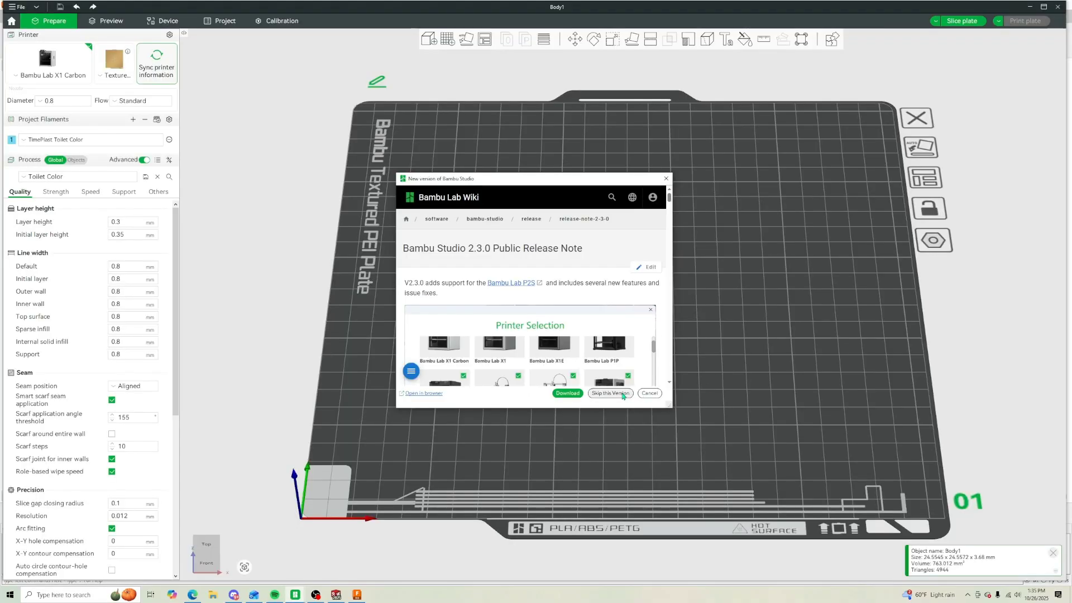
click(623, 393)
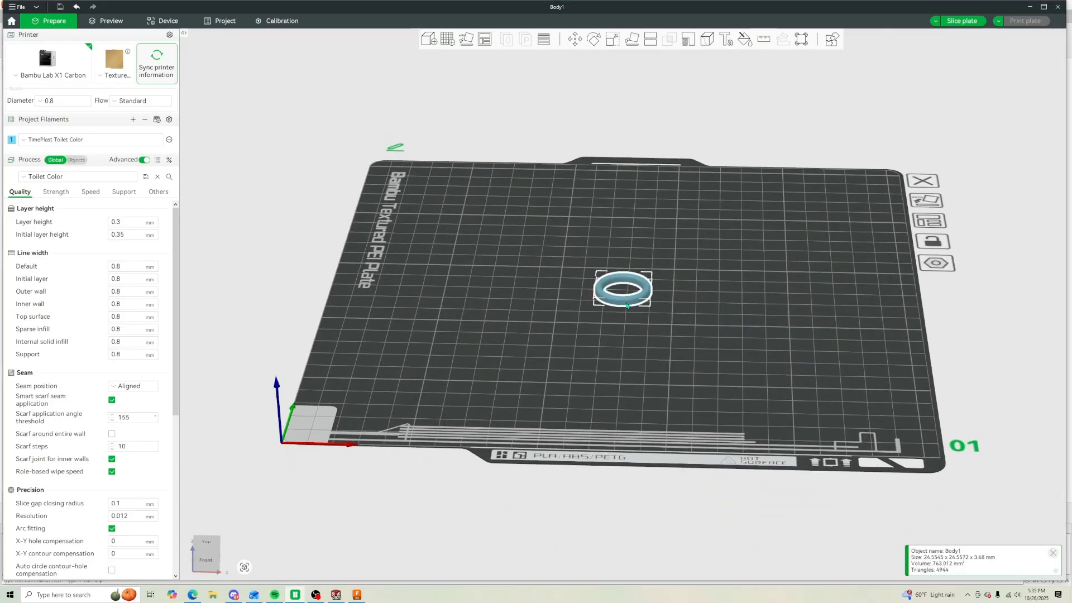
Clone the ring with 3 copies and auto-arrange all the rings on the build plate.
right_click(626, 303)
click(648, 317)
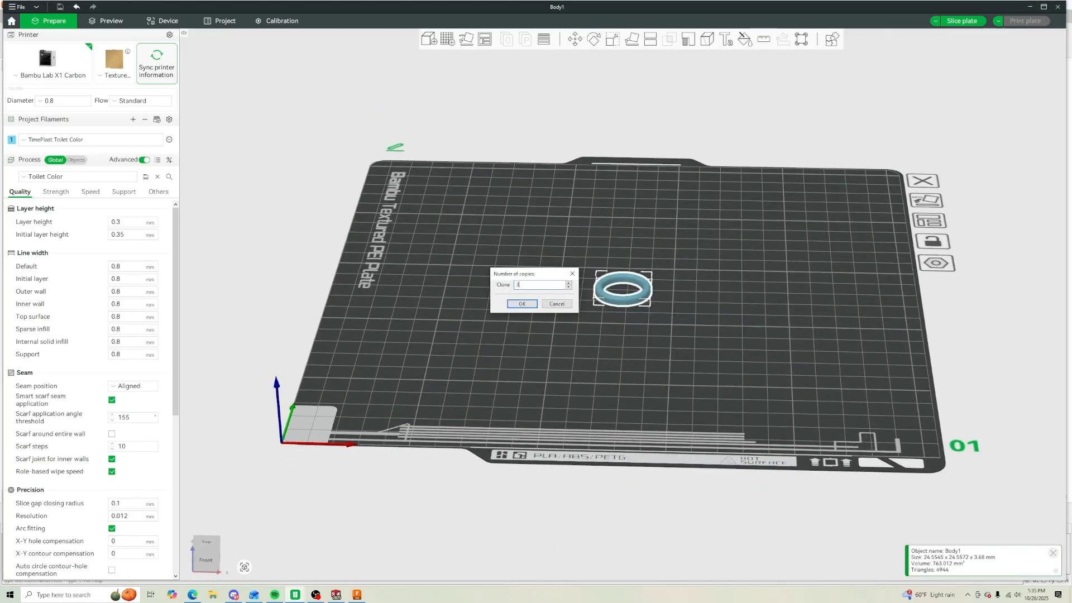
text(3)
key(Return)
click(485, 39)
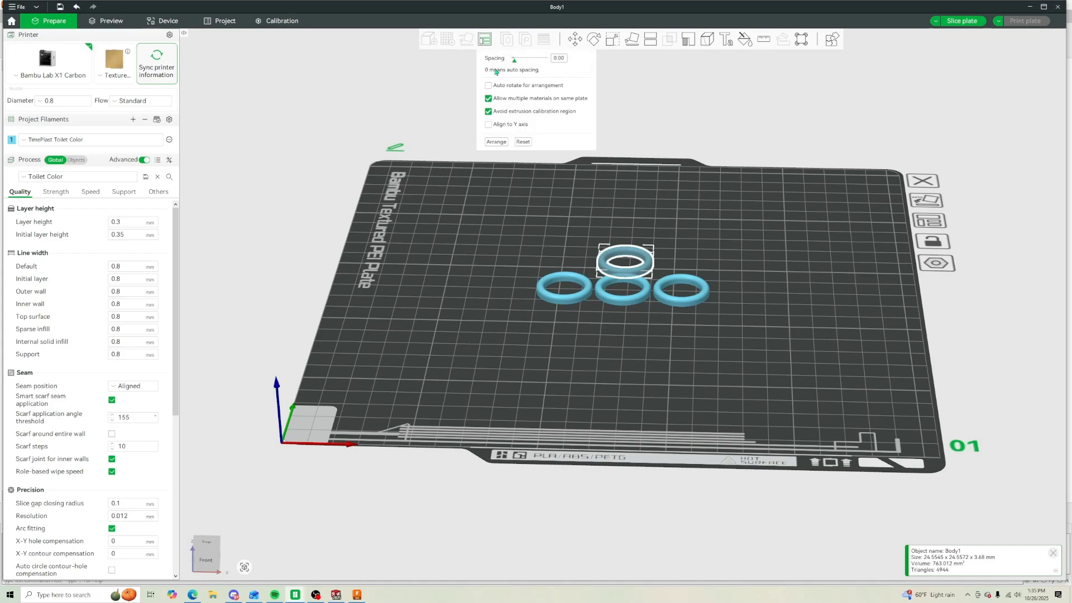
click(497, 142)
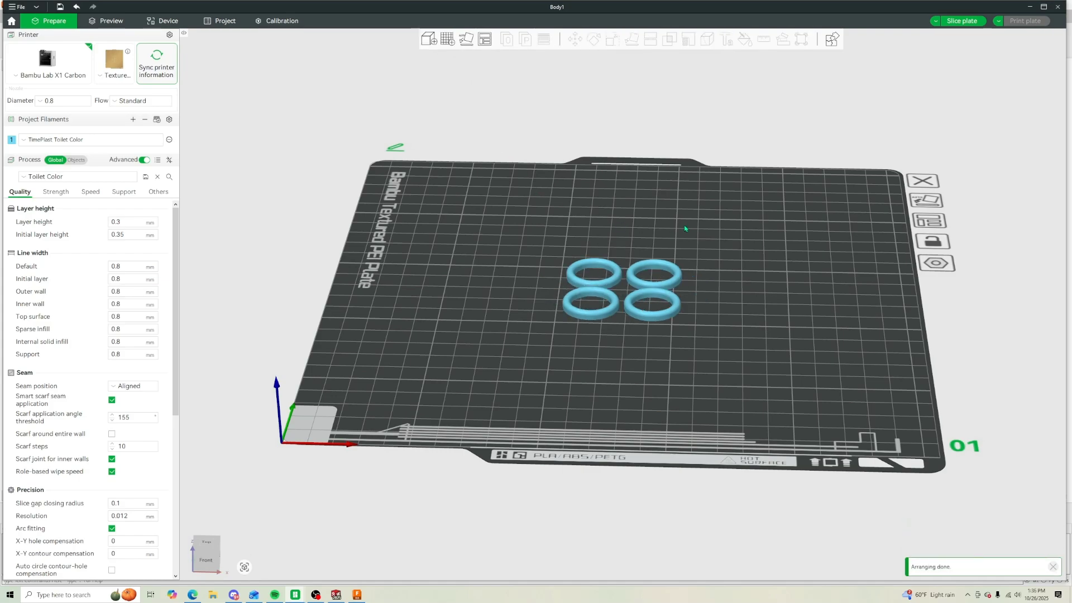
Set the sparse infill pattern in the strength settings to Gyroid.
drag(685, 228, 731, 241)
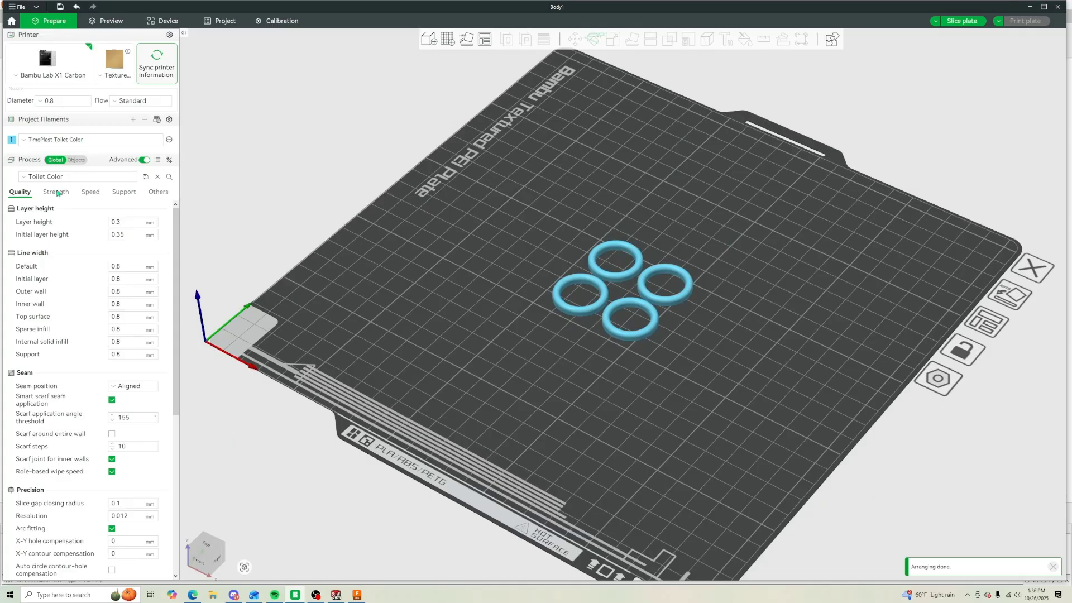
click(57, 192)
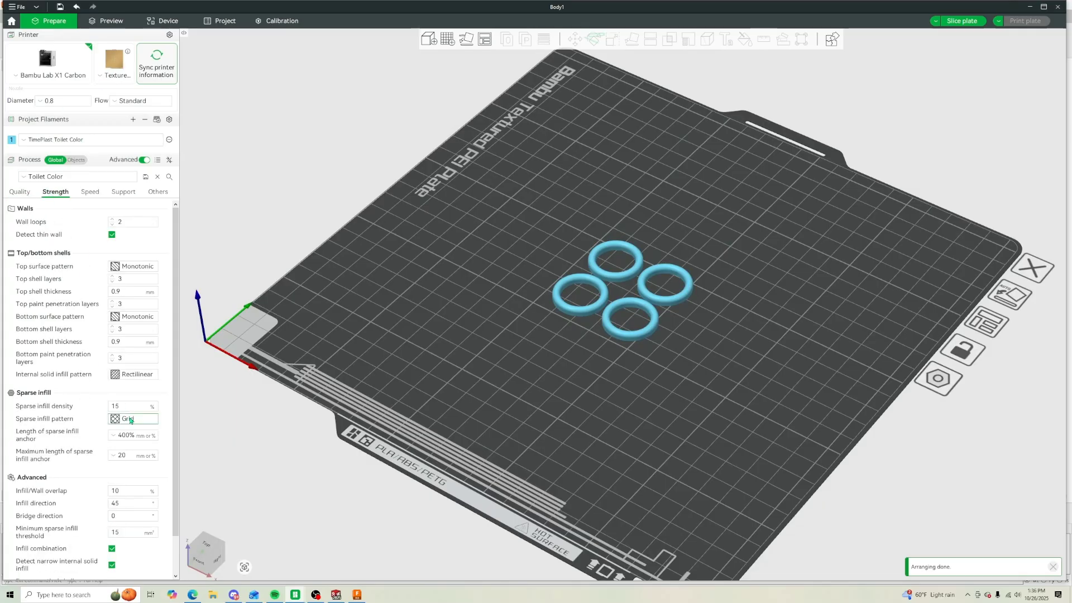
click(127, 419)
click(140, 298)
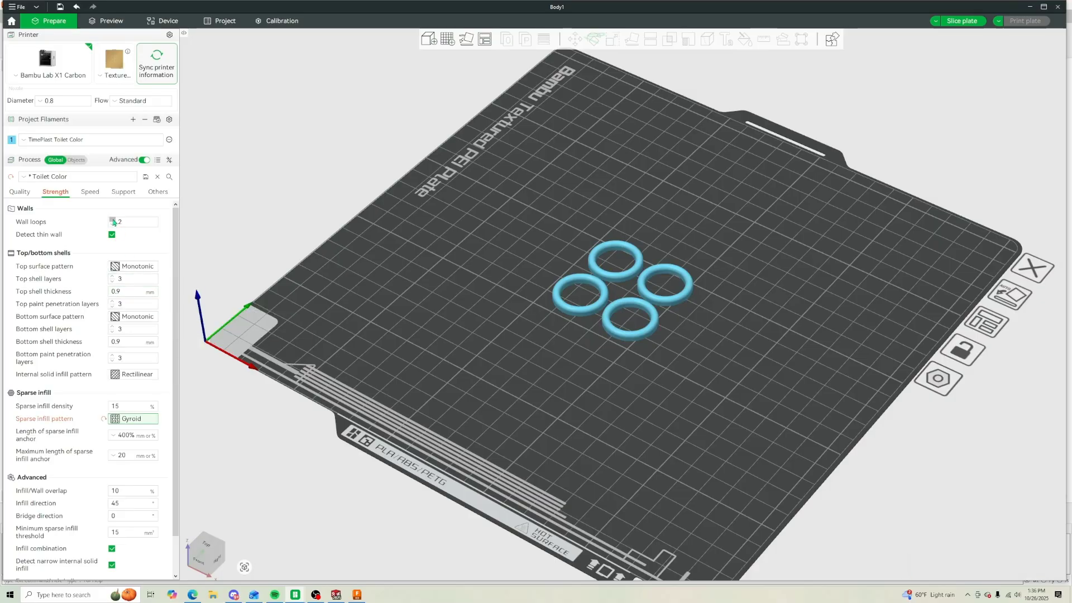
Increase the wall loops to 3, slice the plate and inspect the rings' layers down to layer 4.
click(113, 220)
click(961, 20)
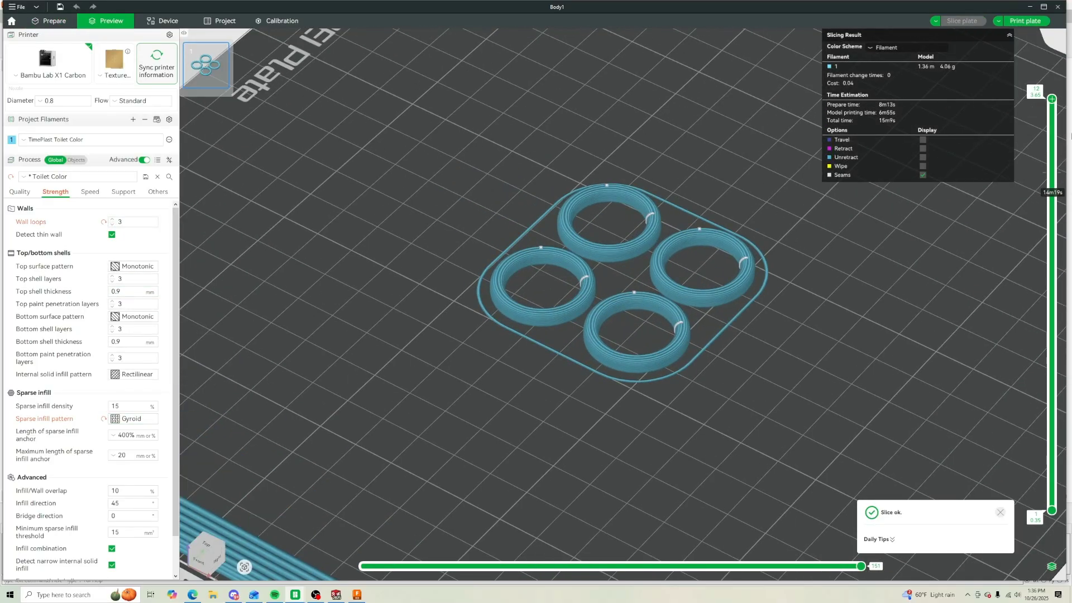
drag(1052, 100, 1036, 394)
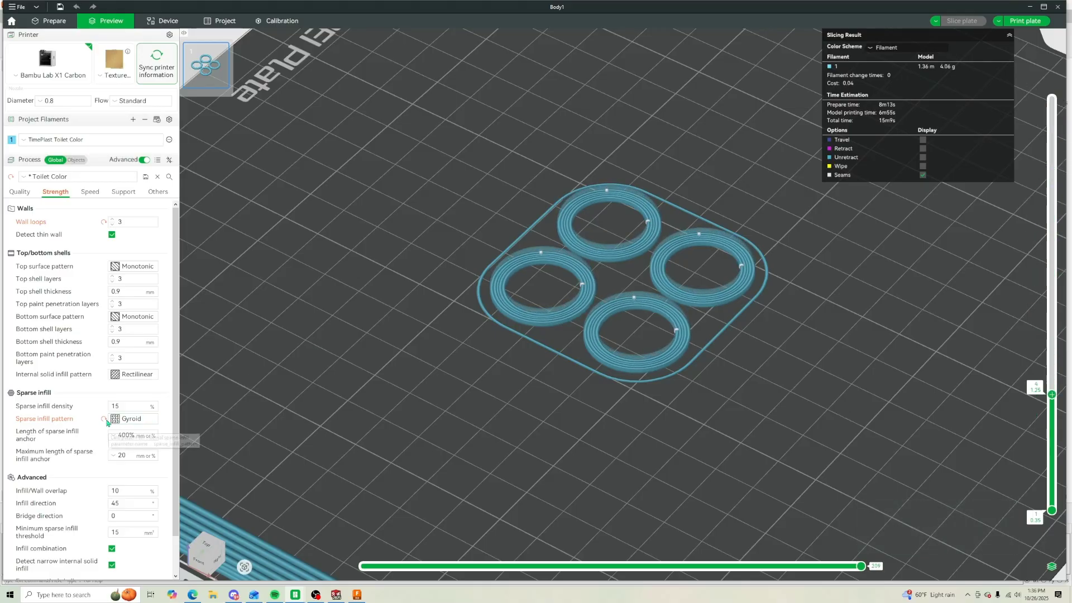
Reset the sparse infill pattern to its preset value, Grid, and slice the plate again.
click(104, 419)
click(961, 20)
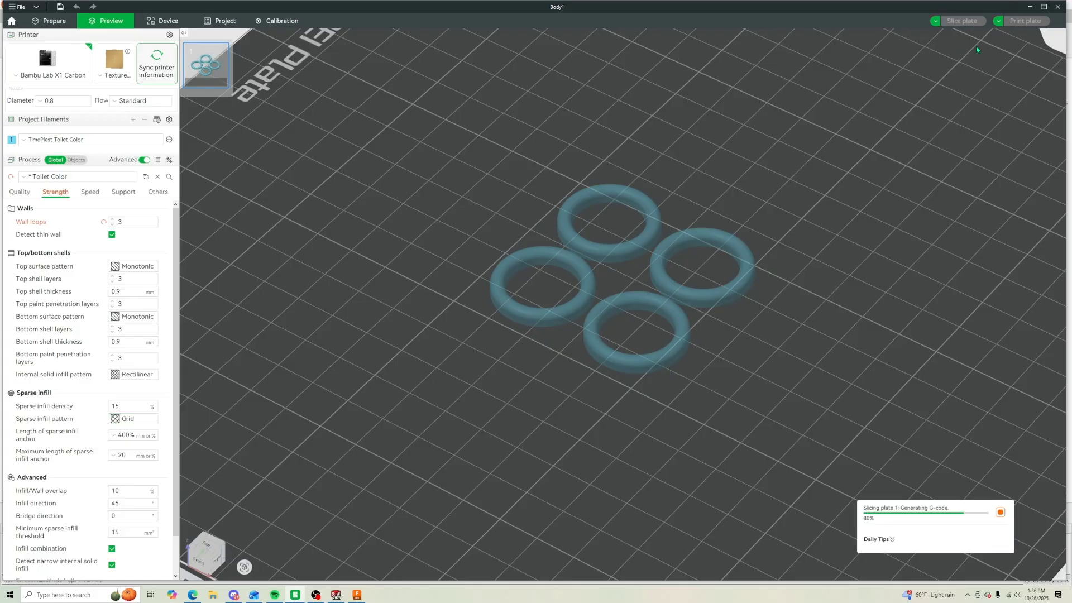
scroll(569, 302, up, 4)
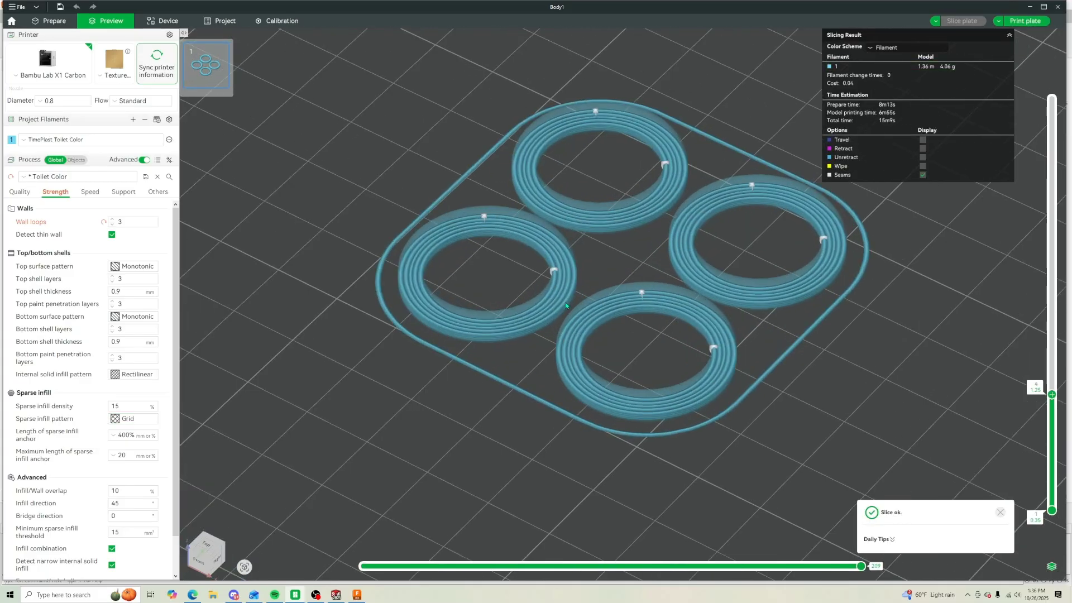
Colour the sliced preview by Line Type and show all the ring layers up to the top one.
click(885, 48)
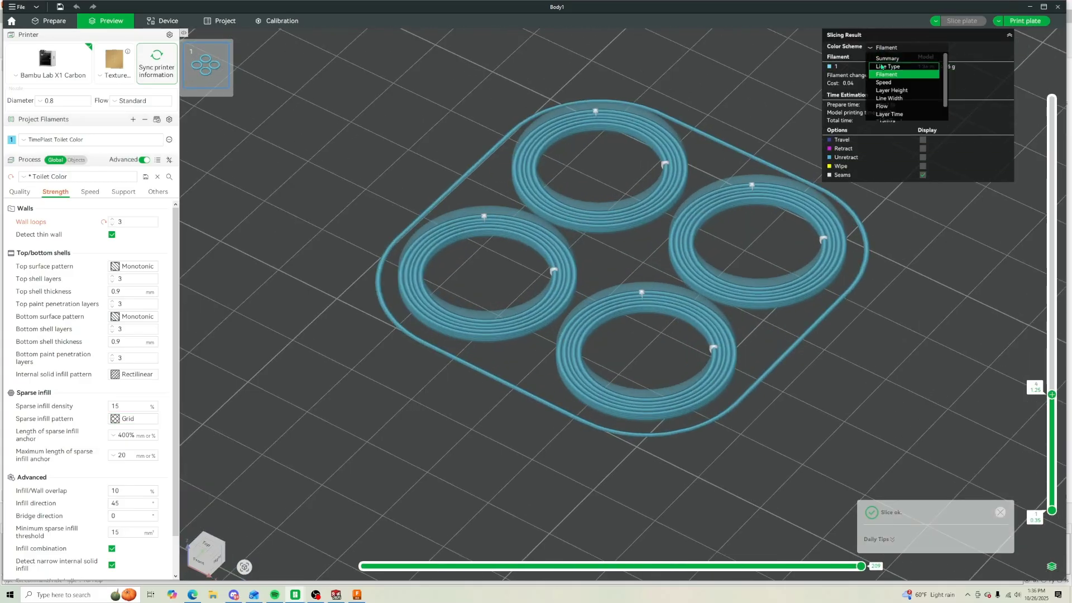
click(887, 67)
drag(1051, 394, 1051, 98)
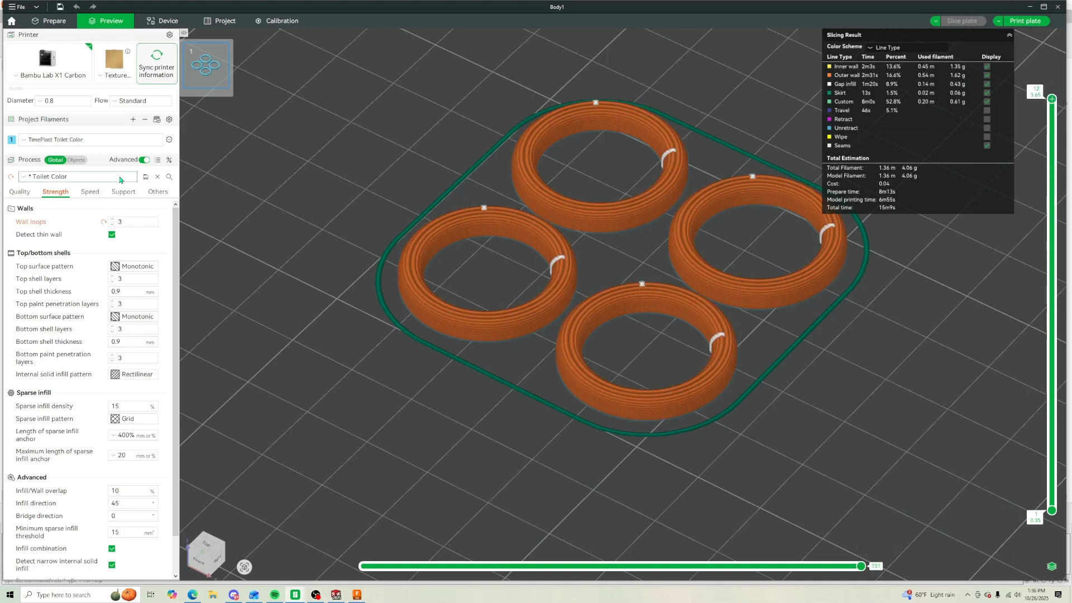
Change the filament to Bambu TPU 95A and the process preset to 0.24mm Standard, and slice the plate.
click(74, 144)
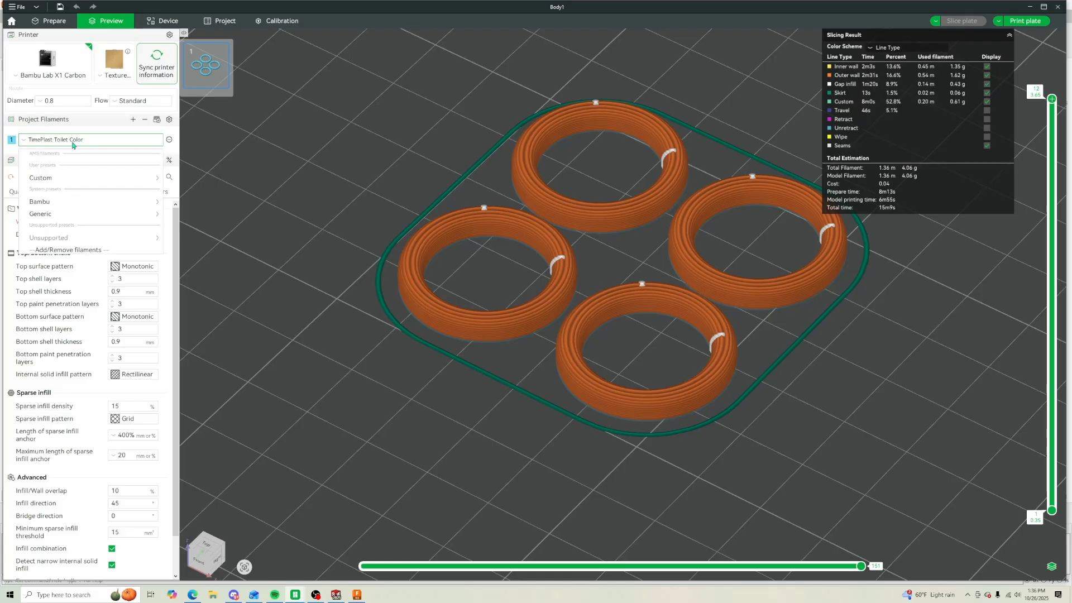
mouse_move(59, 202)
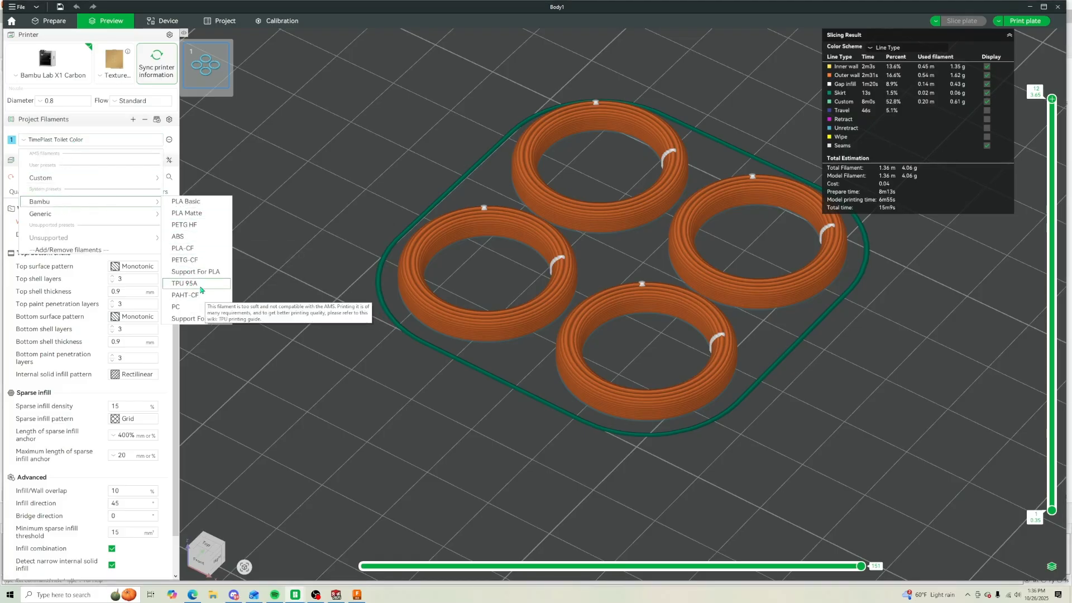
click(210, 288)
click(80, 177)
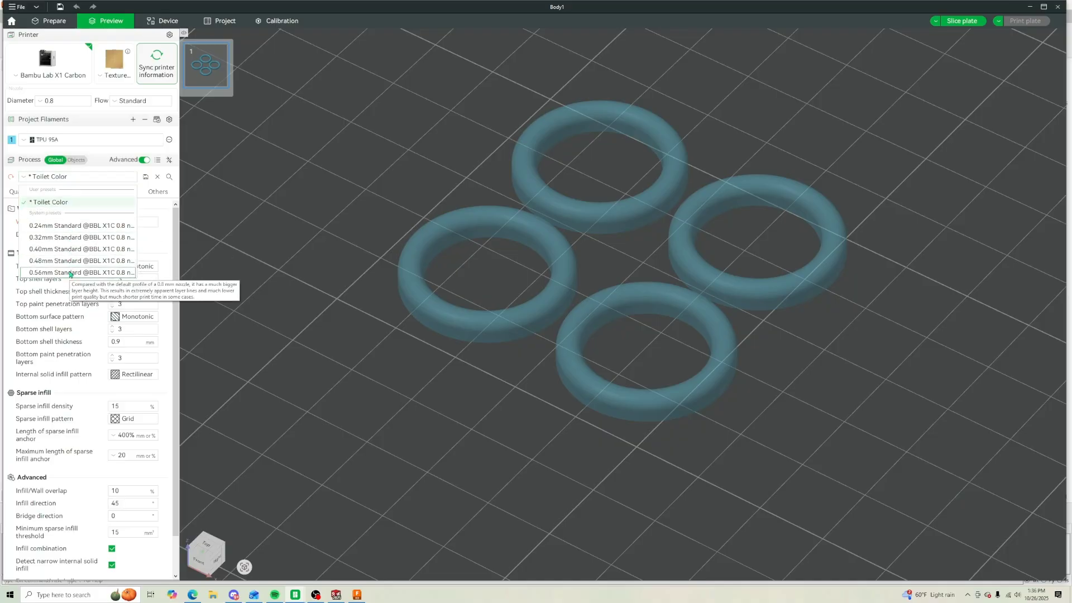
click(56, 226)
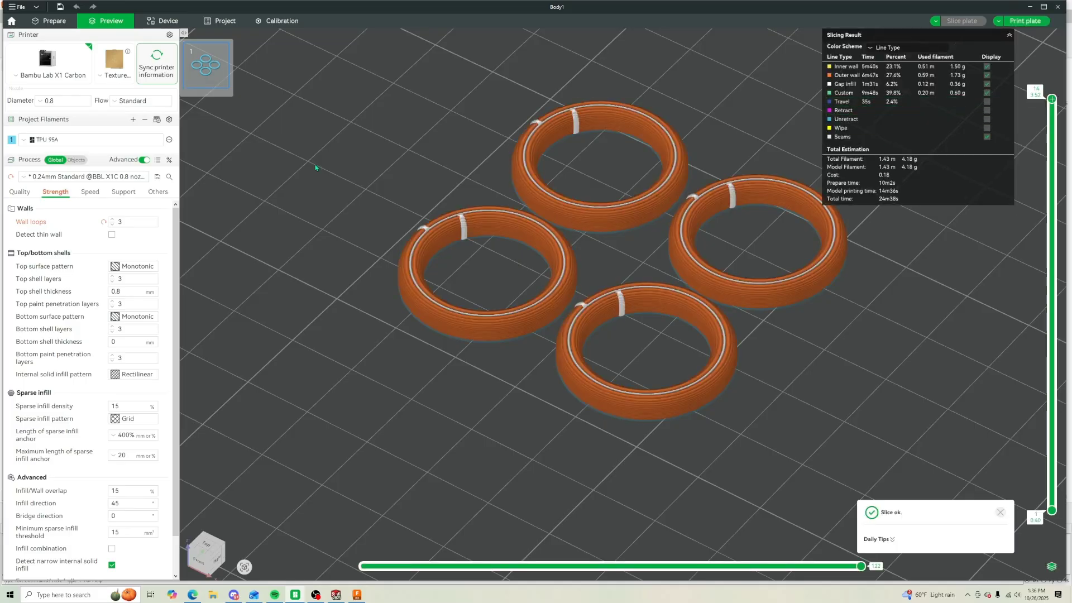
click(64, 177)
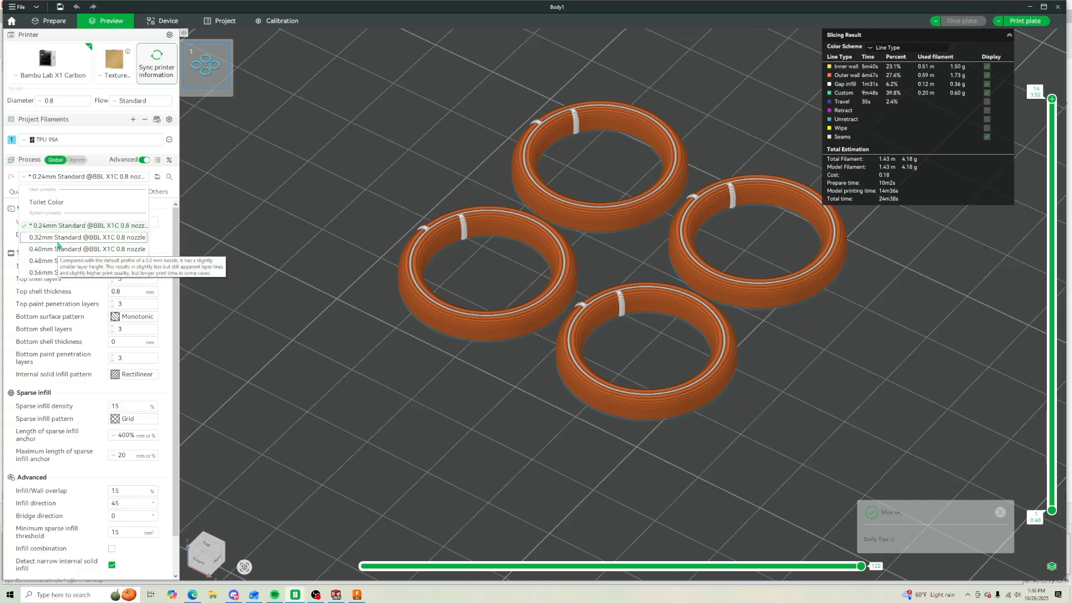
click(54, 140)
click(55, 141)
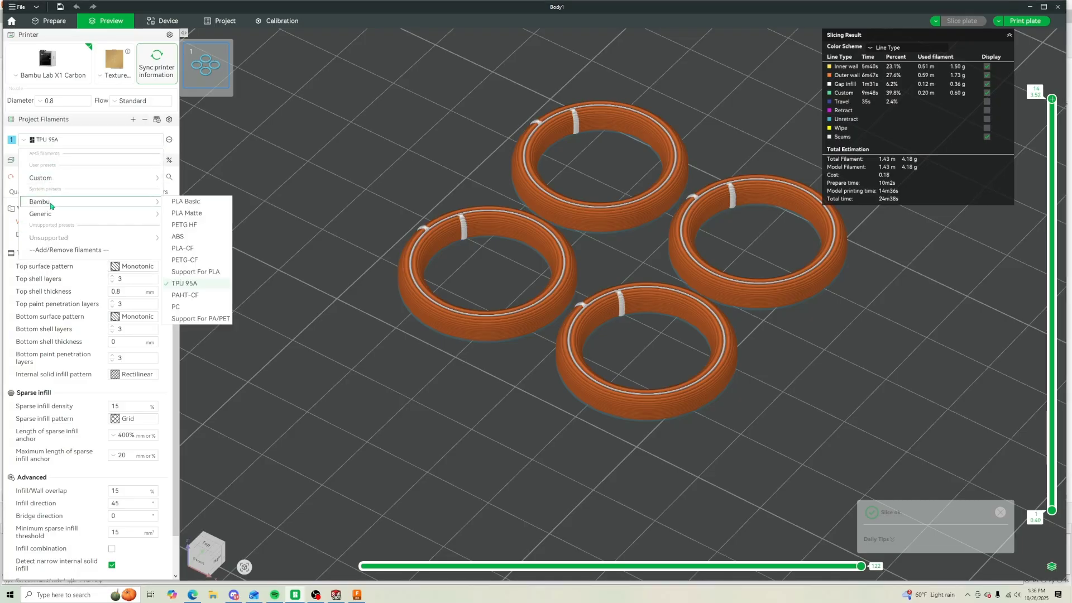
mouse_move(139, 213)
mouse_move(104, 202)
mouse_move(84, 180)
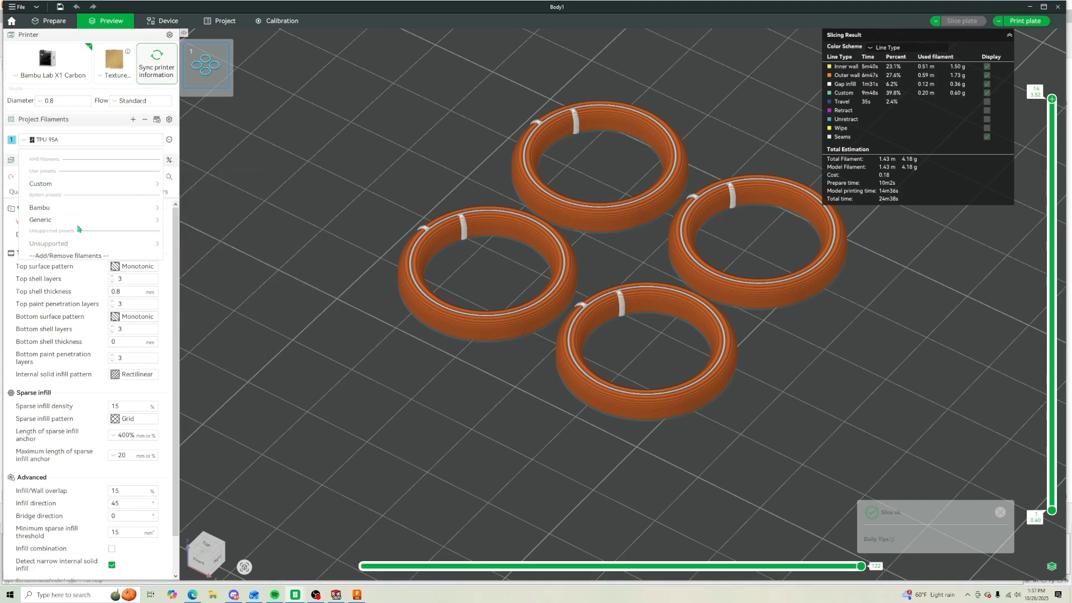
mouse_move(71, 203)
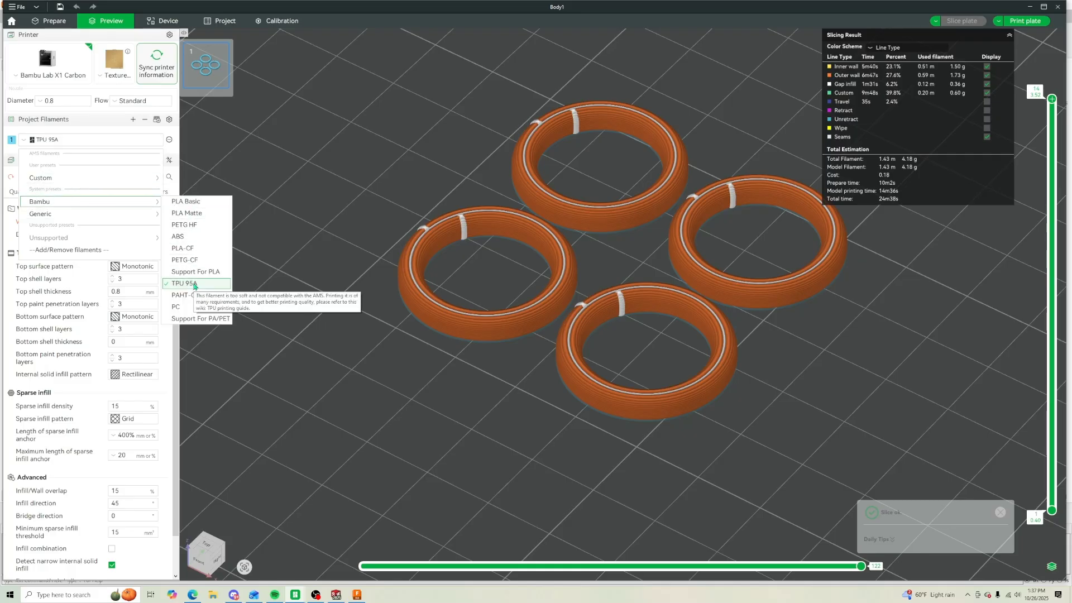
click(215, 279)
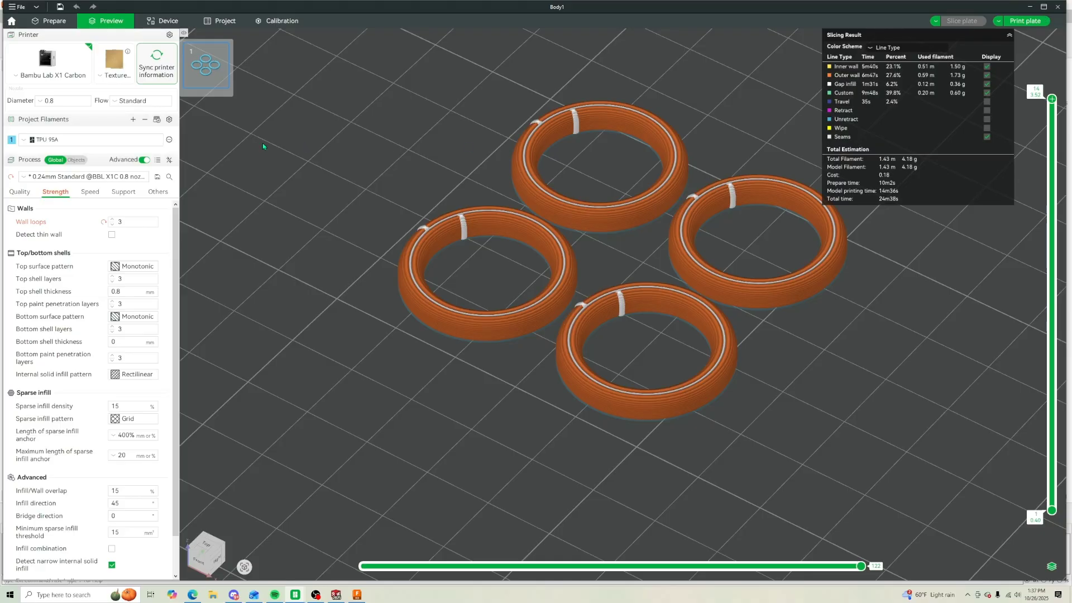
Slice the rings with the 0.56mm Standard preset for comparison, return to the 0.24mm Standard preset and slice again.
click(129, 176)
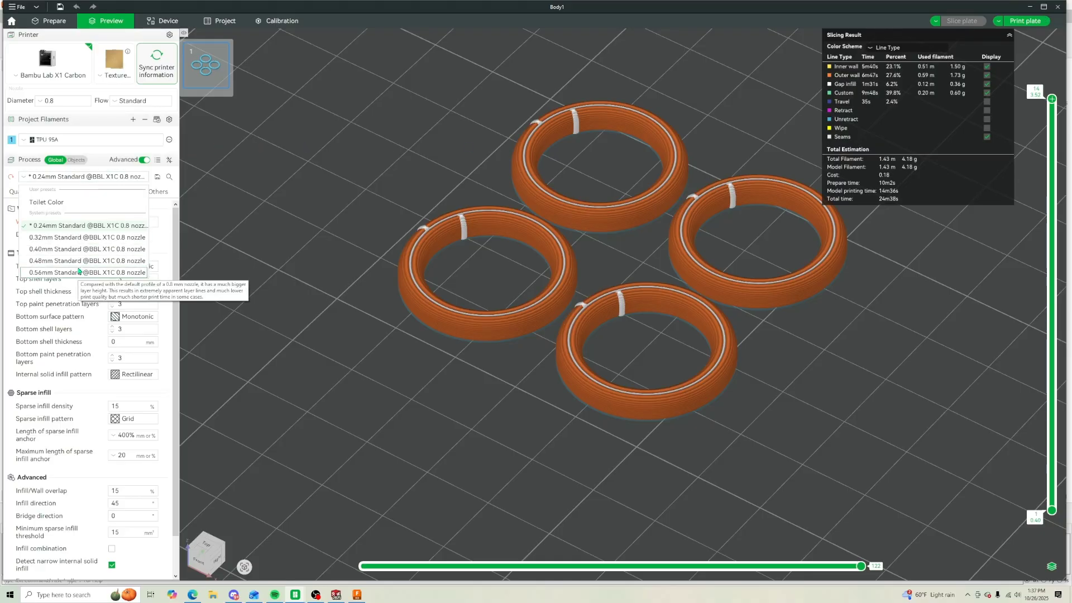
click(79, 271)
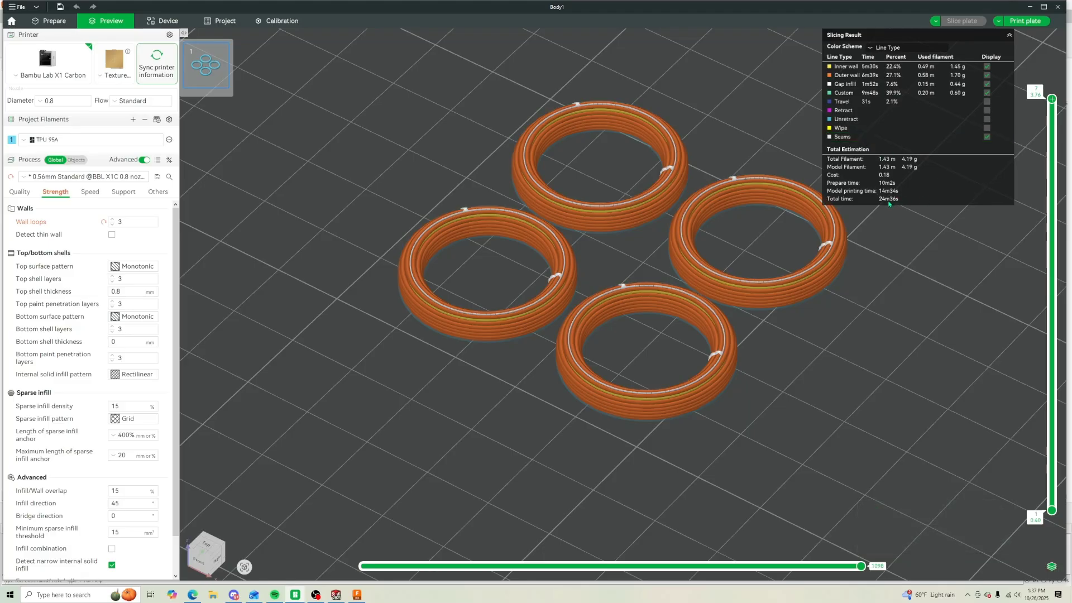
click(83, 176)
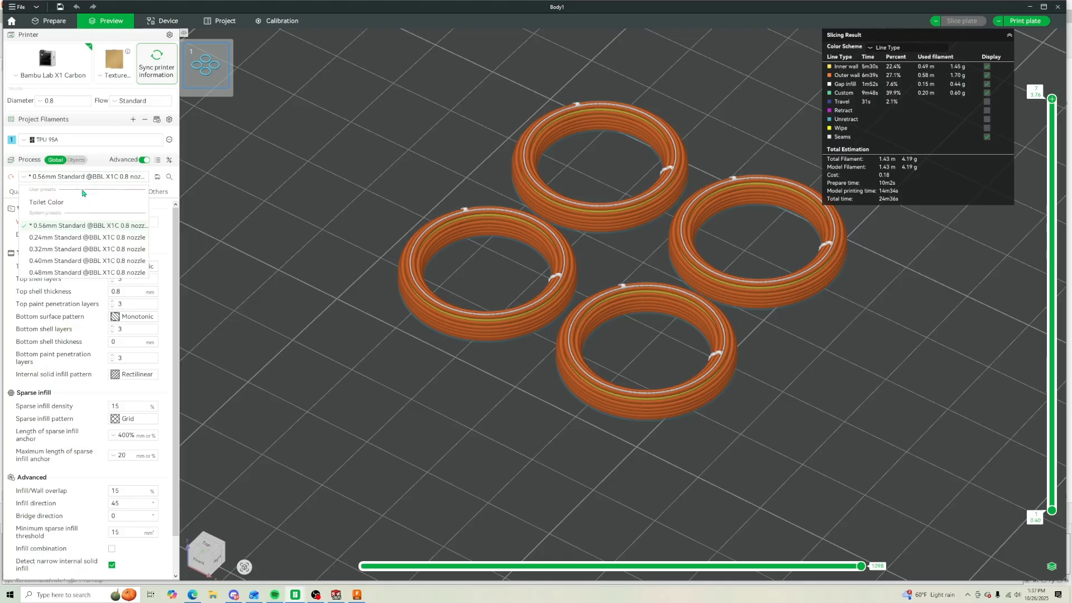
click(72, 237)
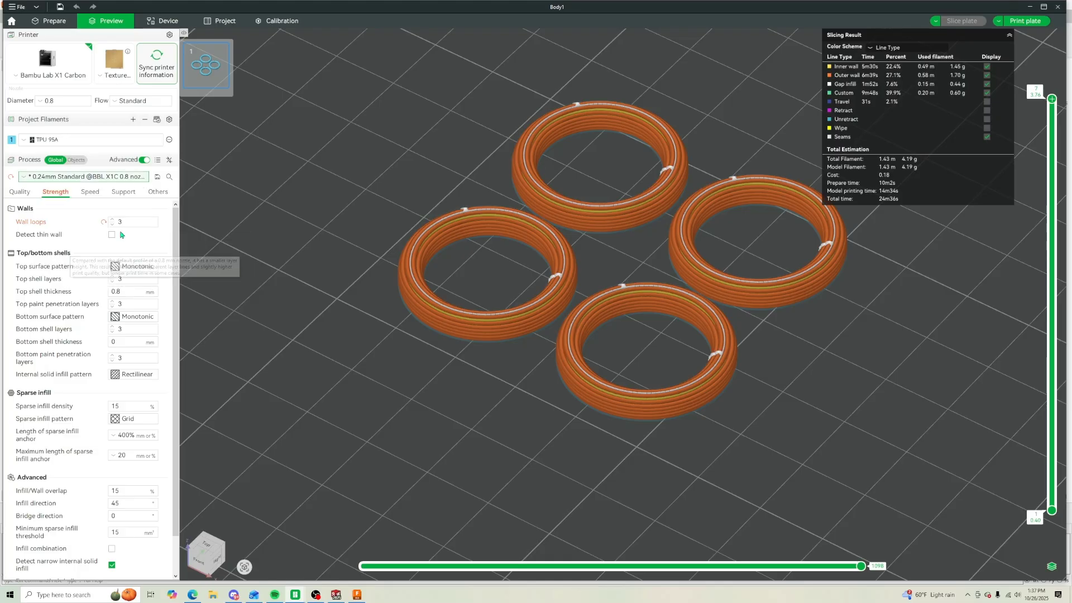
click(962, 22)
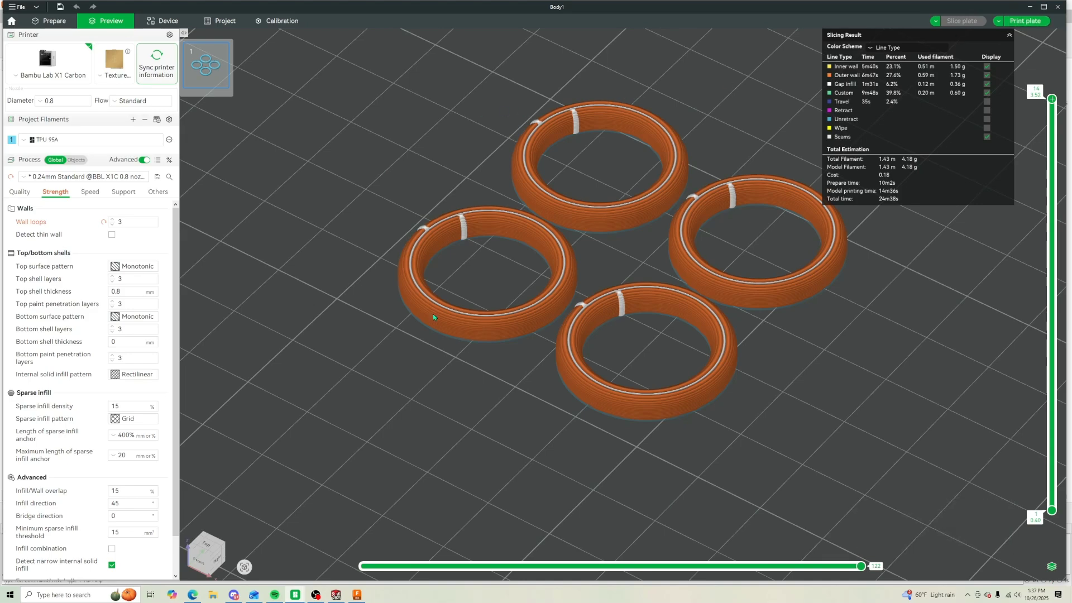
Switch to Fusion and open the ring design in the Render workspace.
click(358, 595)
click(28, 40)
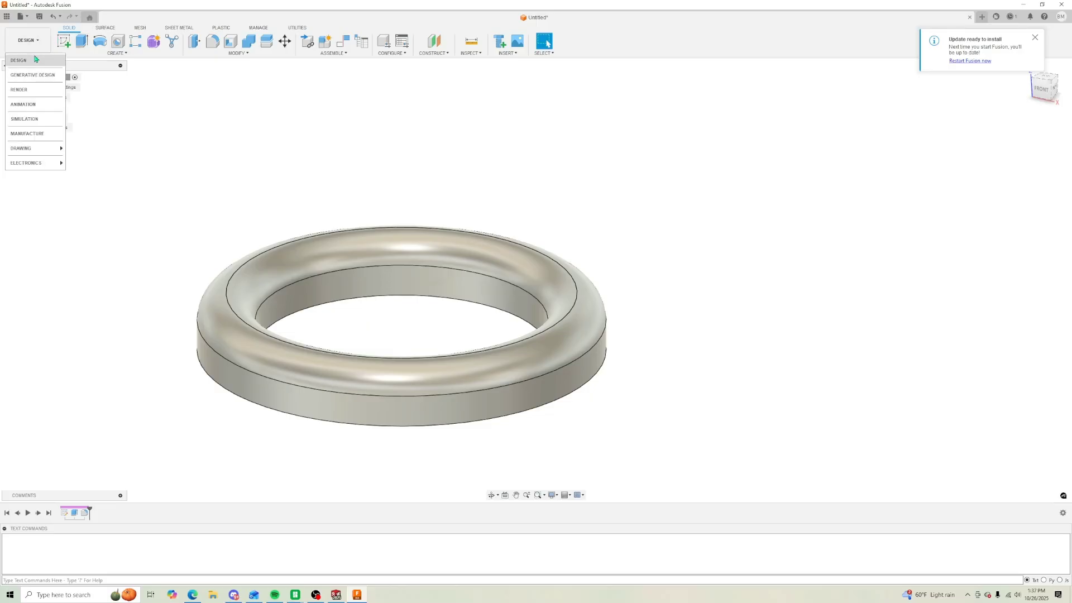
click(39, 89)
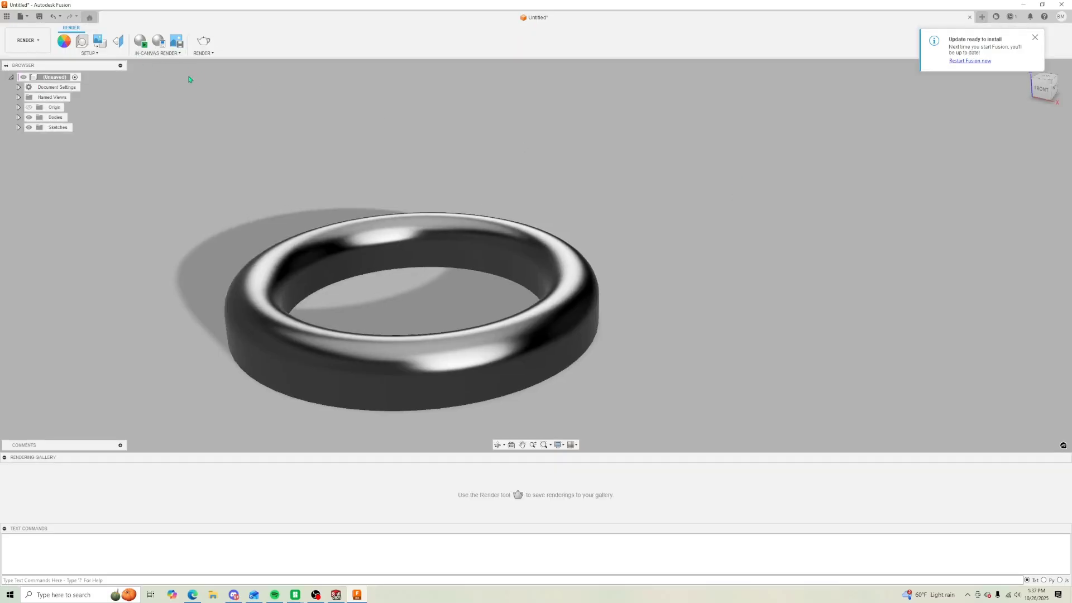
middle_click(204, 95)
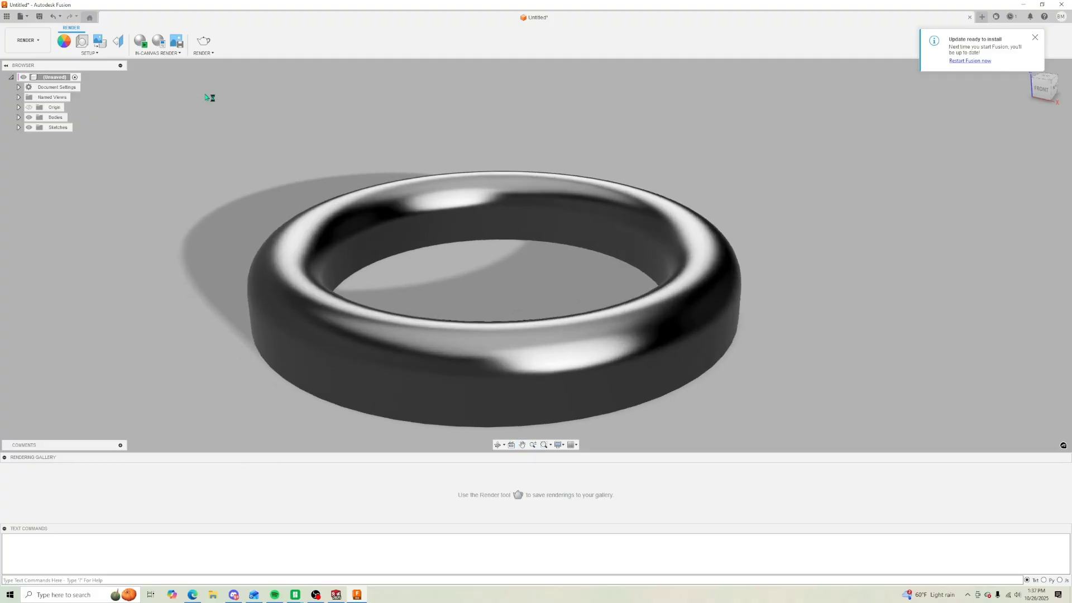
Dismiss the update notice and apply a rubber physical material from the Plastic category of the Fusion Material Library to the ring.
click(90, 53)
click(100, 66)
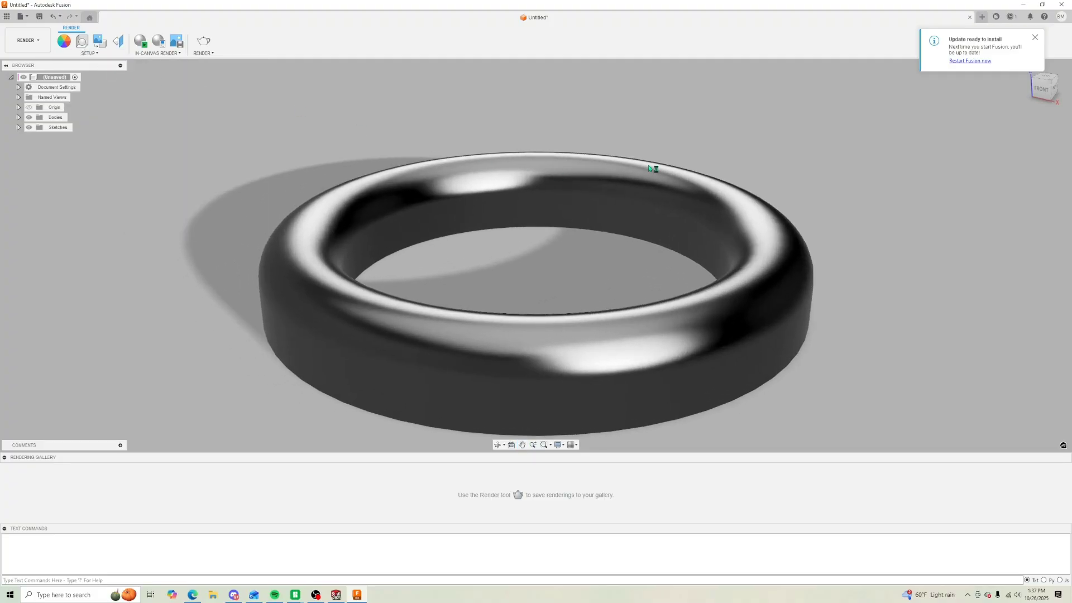
click(1036, 37)
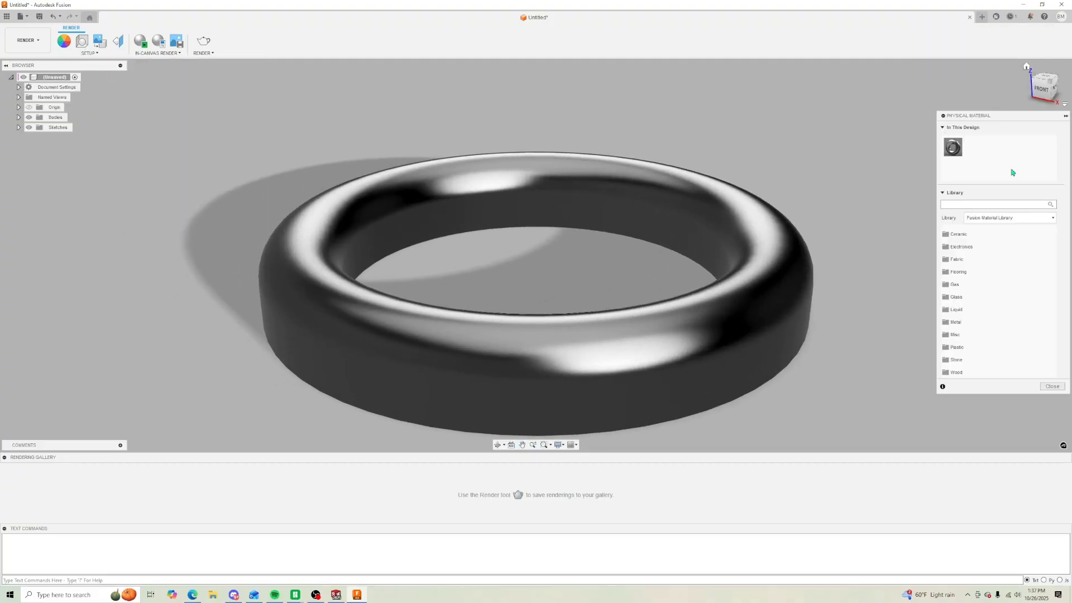
click(962, 345)
scroll(983, 329, down, 10)
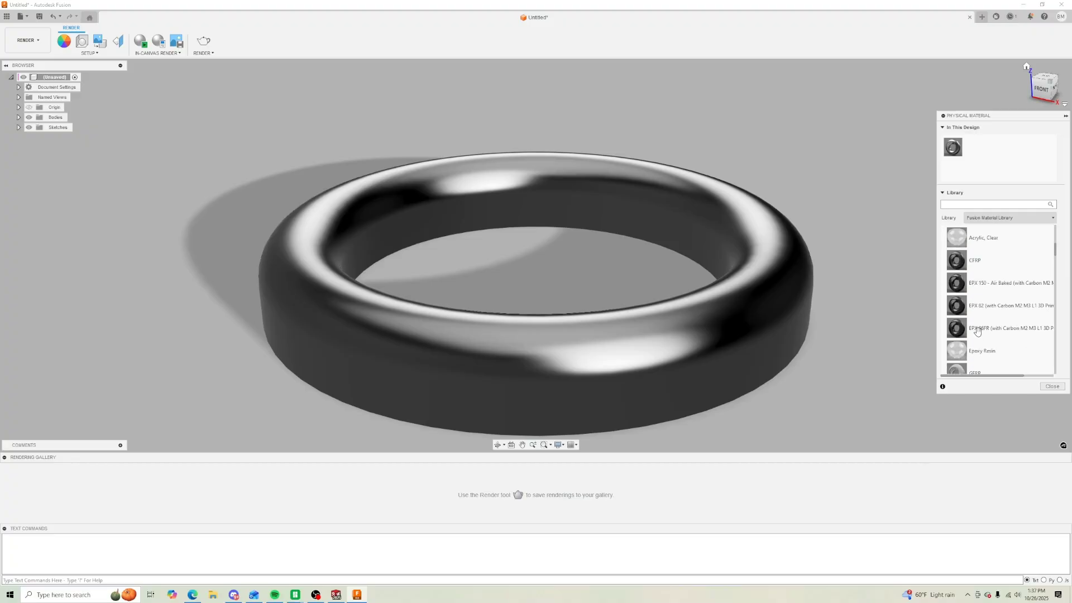
scroll(984, 327, down, 8)
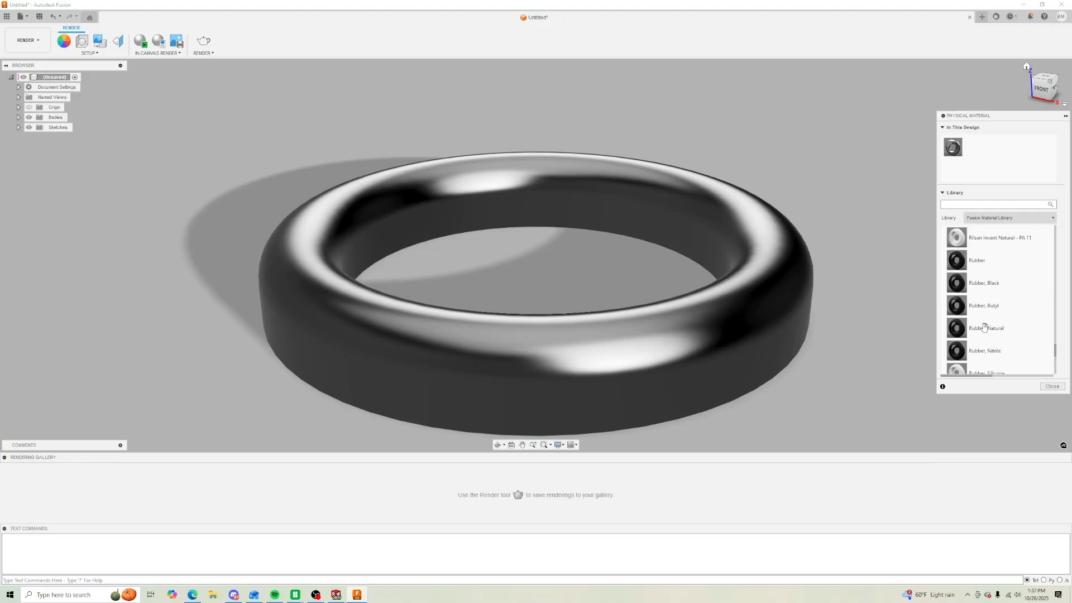
drag(981, 327, 748, 296)
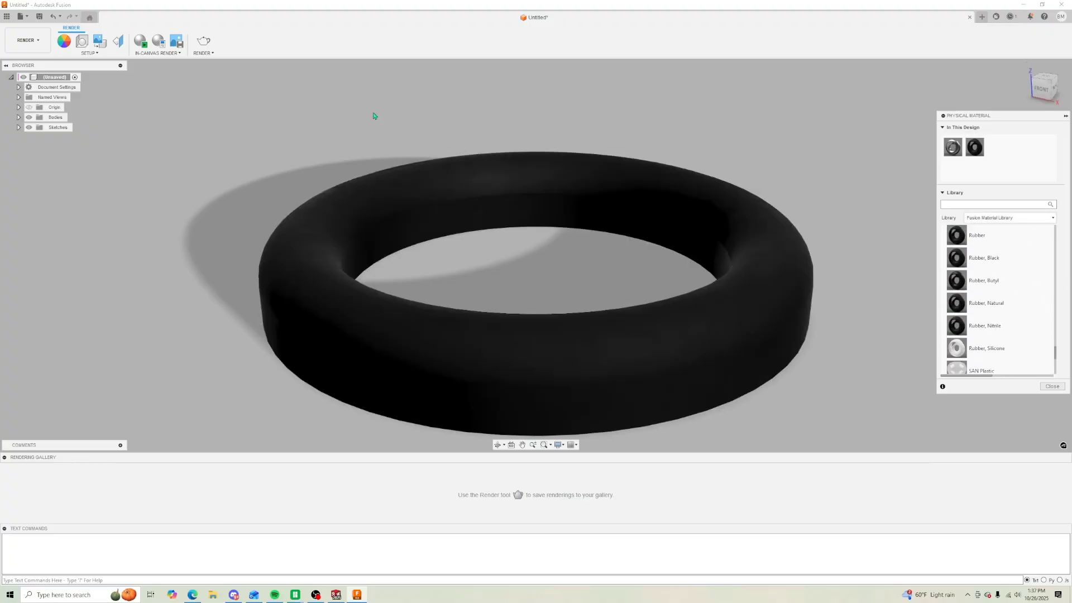
Return to the Design workspace and view the rubber ring from a higher angle.
click(26, 40)
click(28, 62)
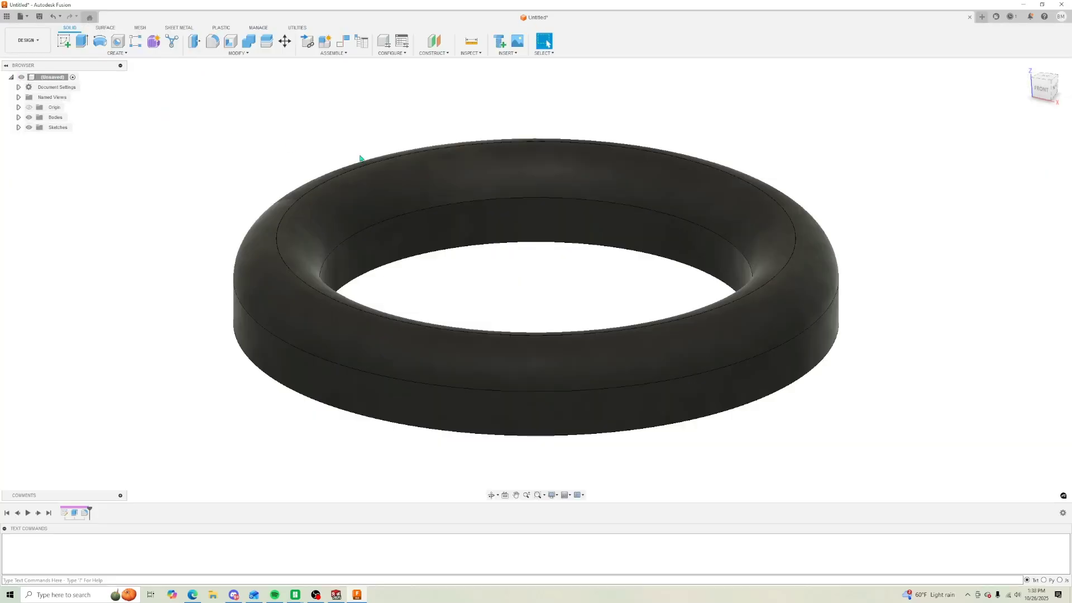
middle_drag(486, 220, 506, 194)
shift+middle_drag(506, 194, 498, 214)
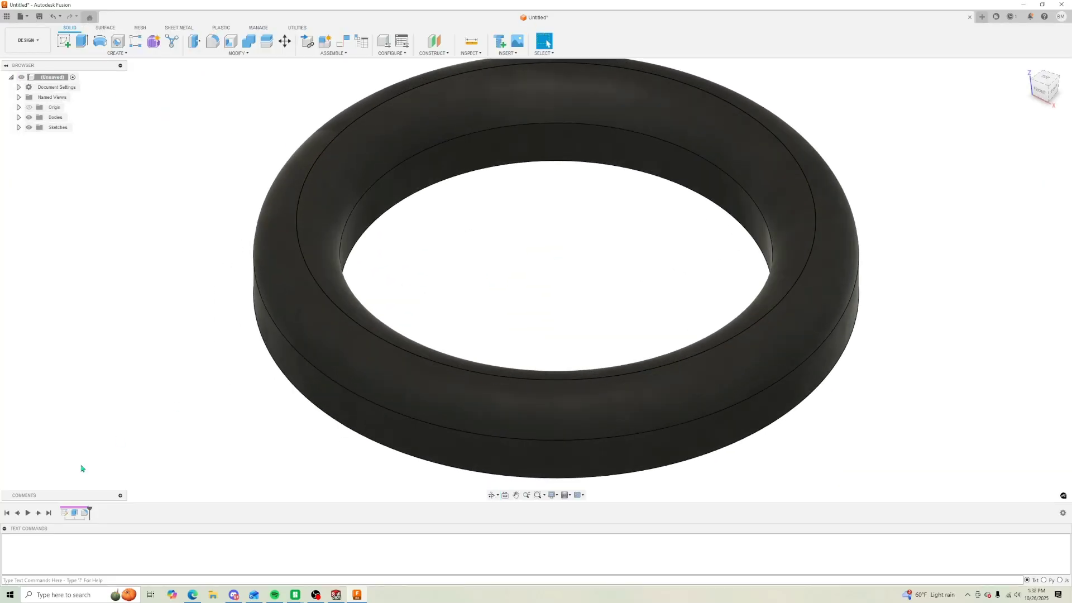
Collapse the Text Commands area and return the ring to the home view.
click(4, 528)
scroll(136, 411, down, 5)
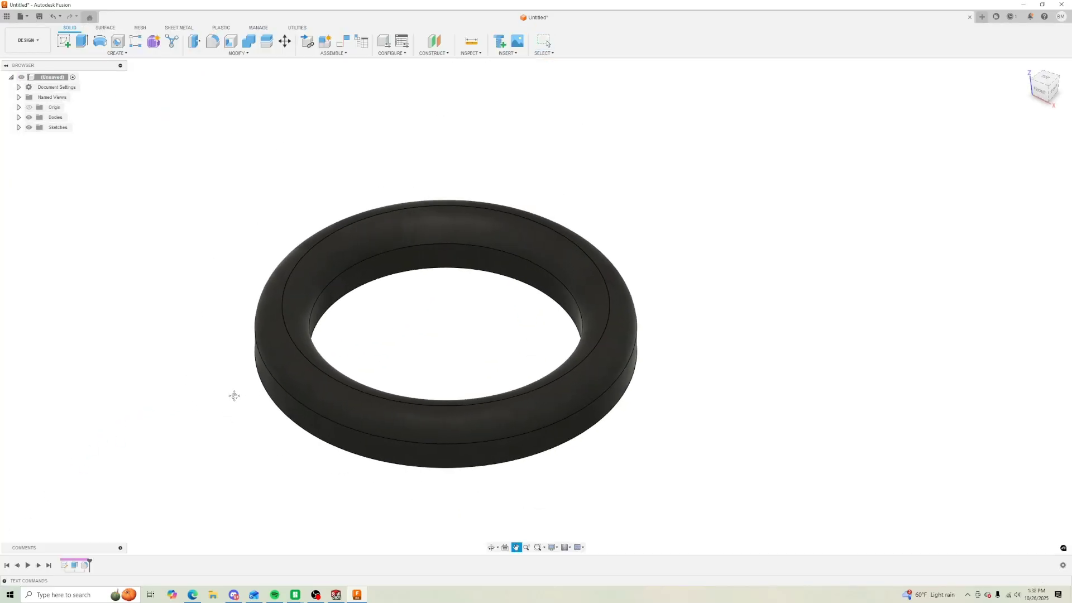
middle_drag(240, 397, 238, 394)
middle_click(238, 394)
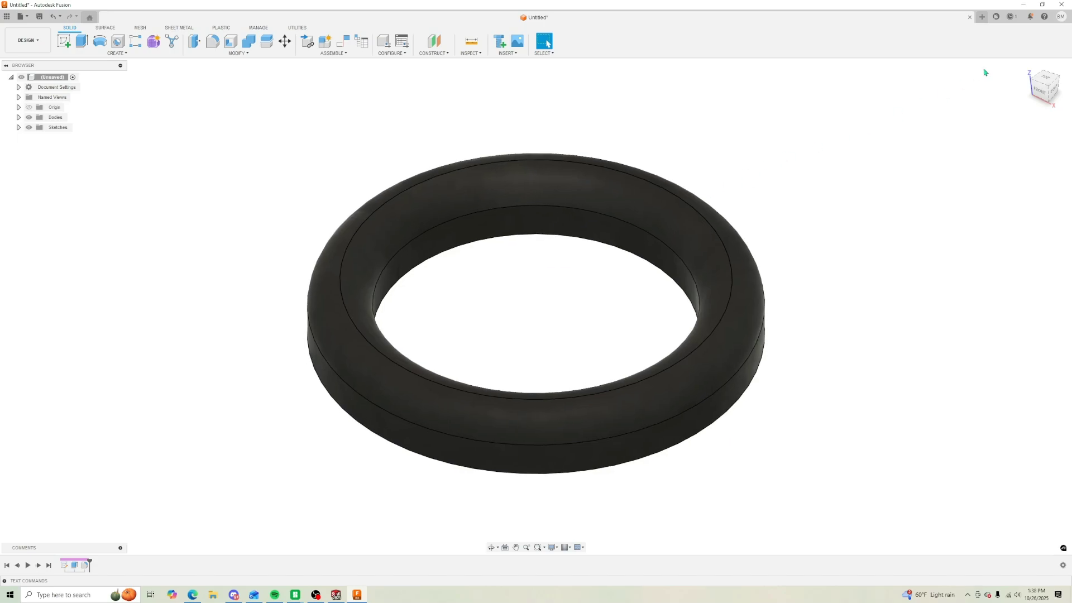
click(1026, 66)
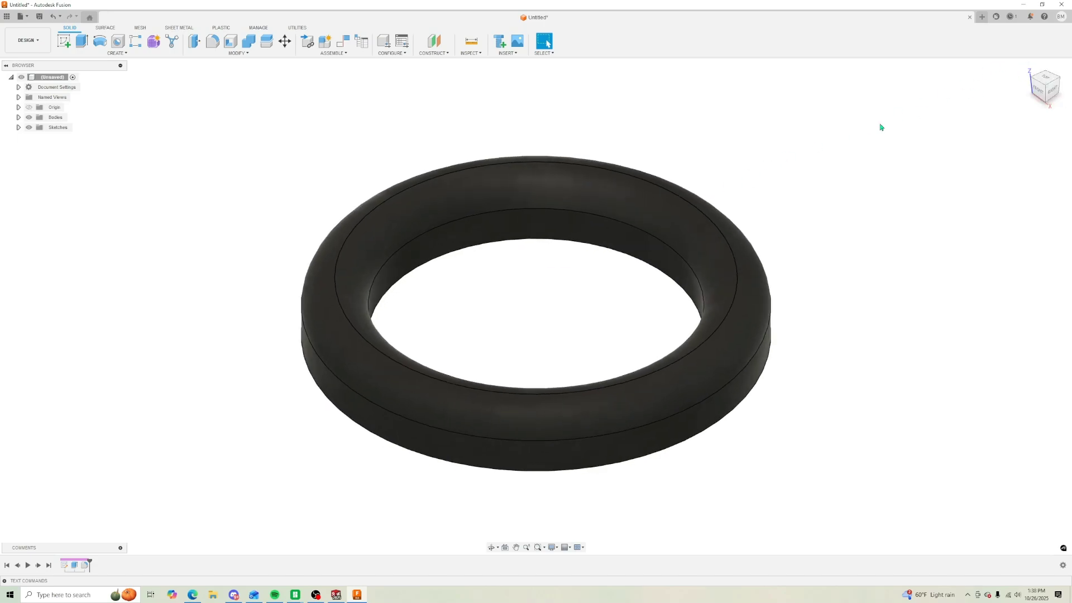
Switch back to the Body1 project in Bambu Studio and start a print job for the sliced plate.
mouse_move(298, 595)
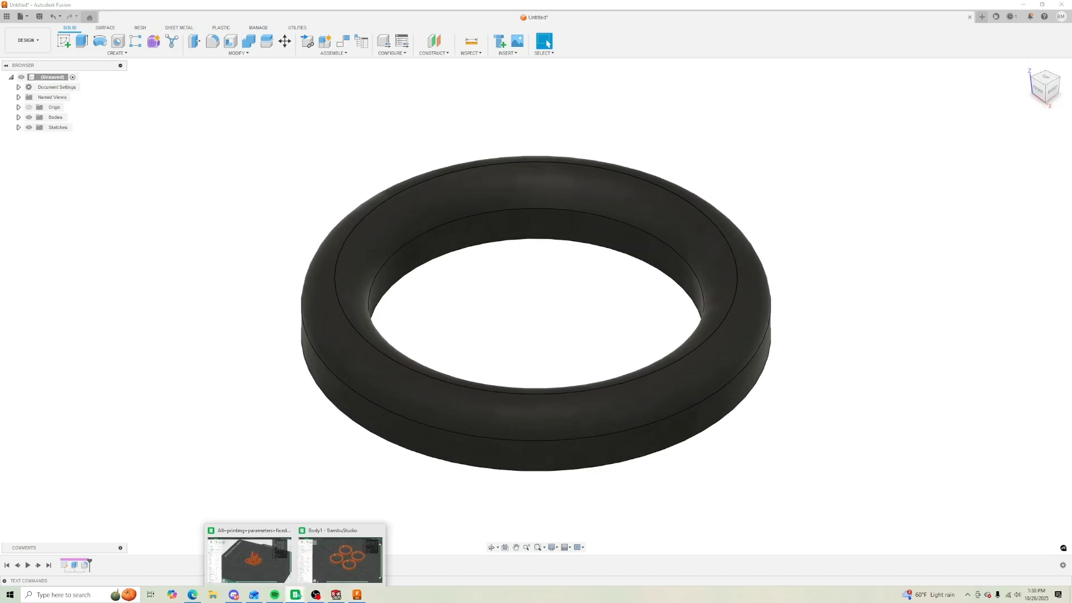
click(332, 568)
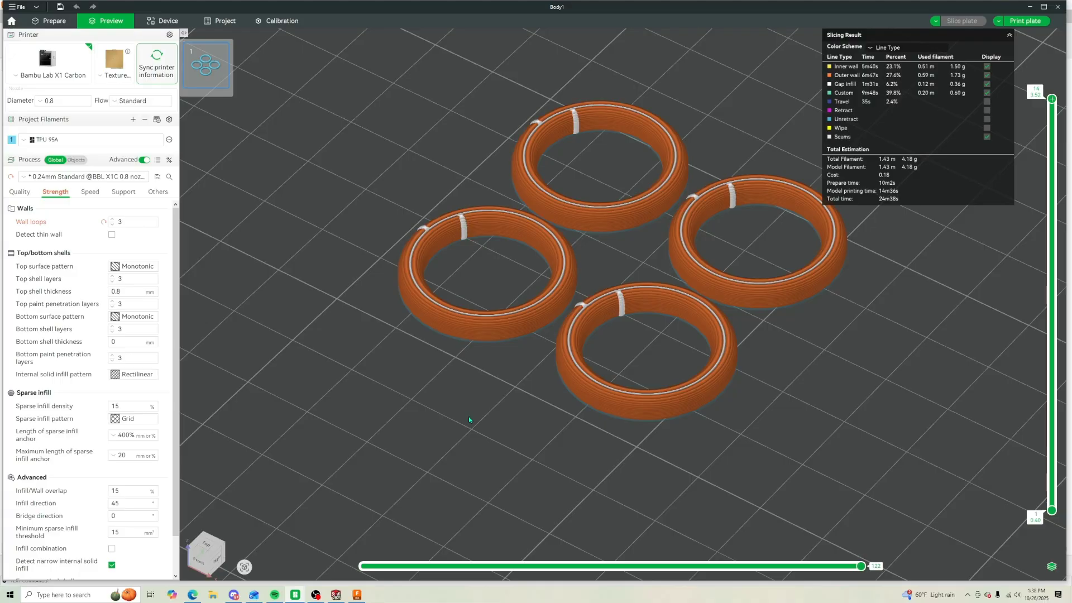
click(1025, 20)
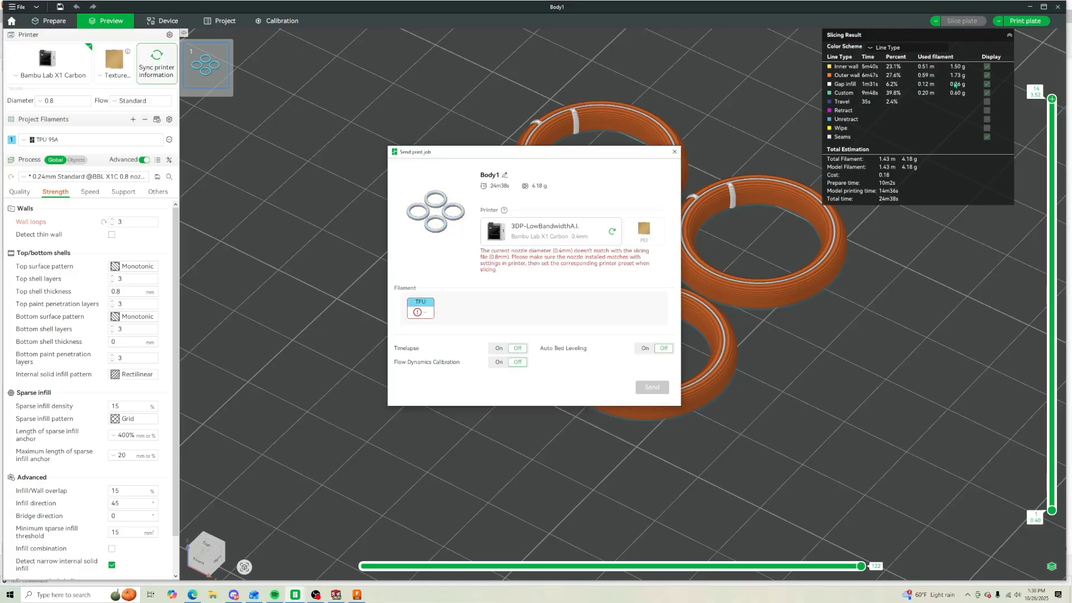